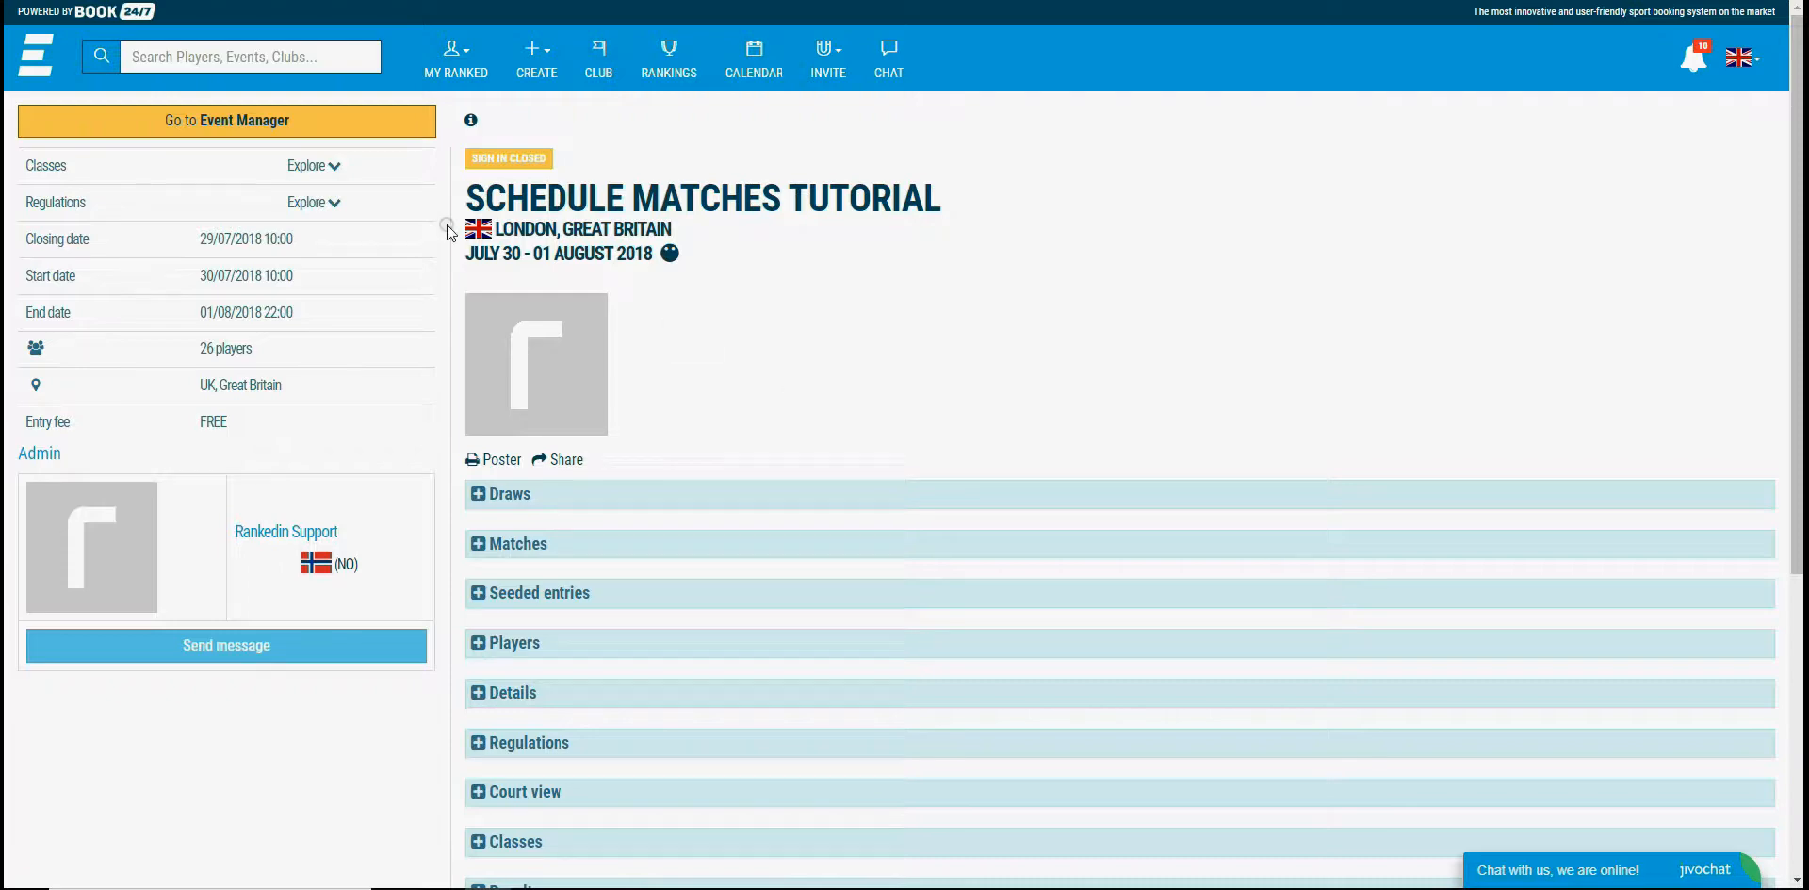
Go to the tournament's Event Manager and review the play dates of the Juniors, Seniors and Amateurs classes.
{"action": "left_click", "coordinate": [218, 121]}
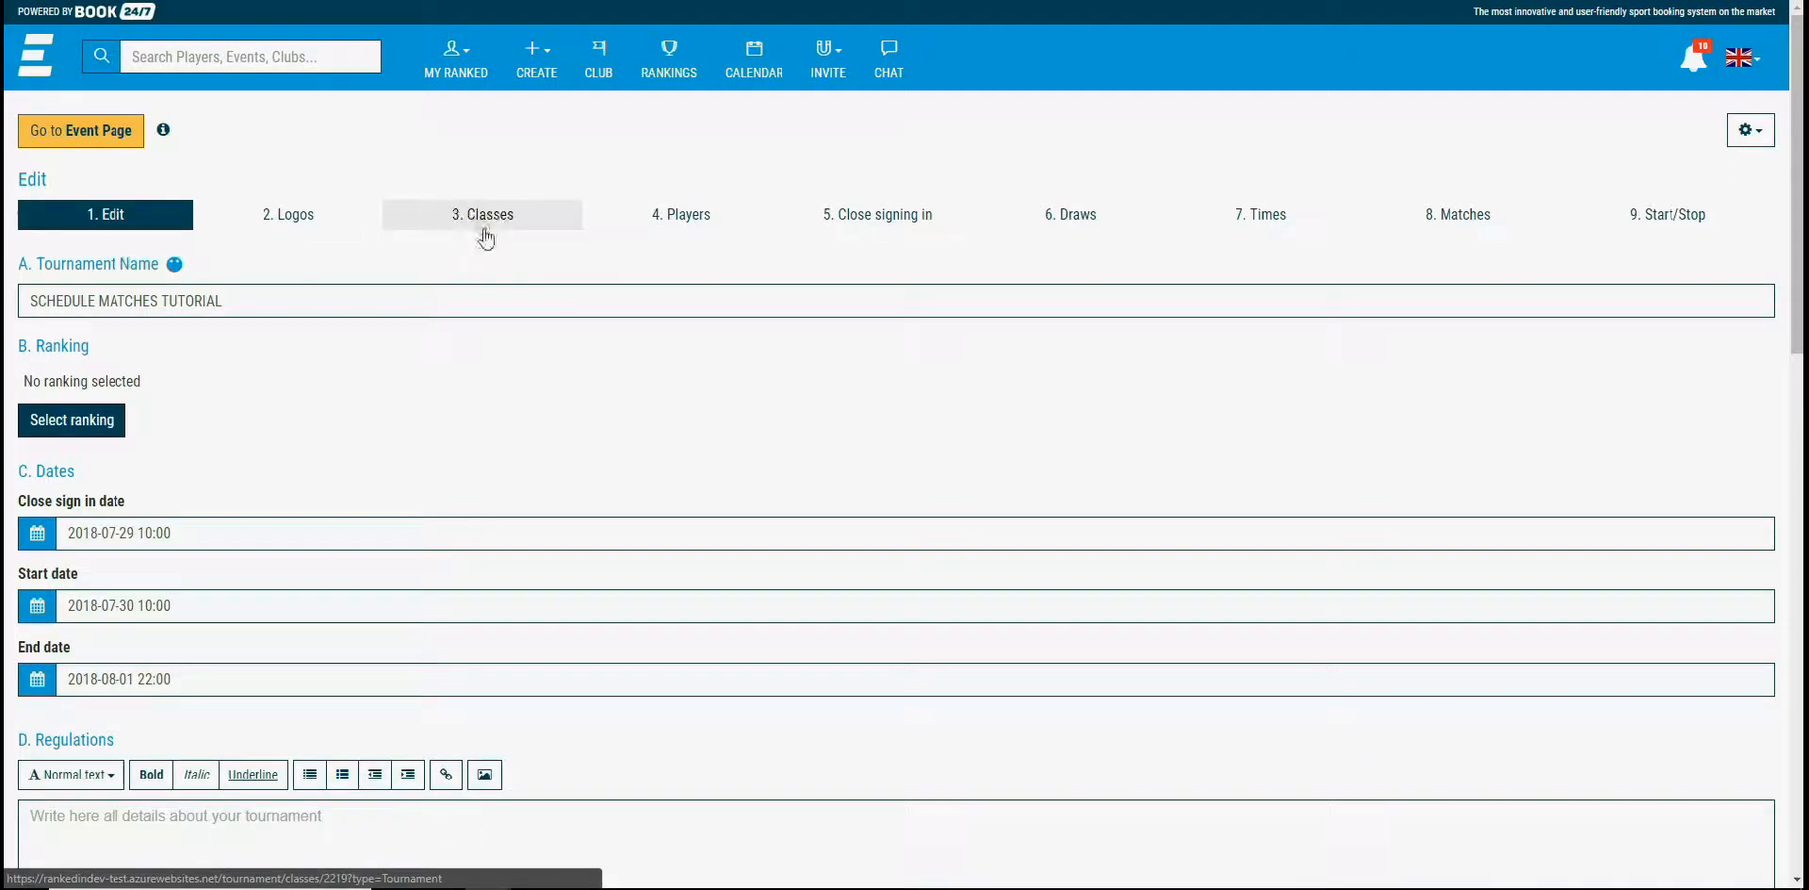
{"action": "left_click", "coordinate": [489, 217]}
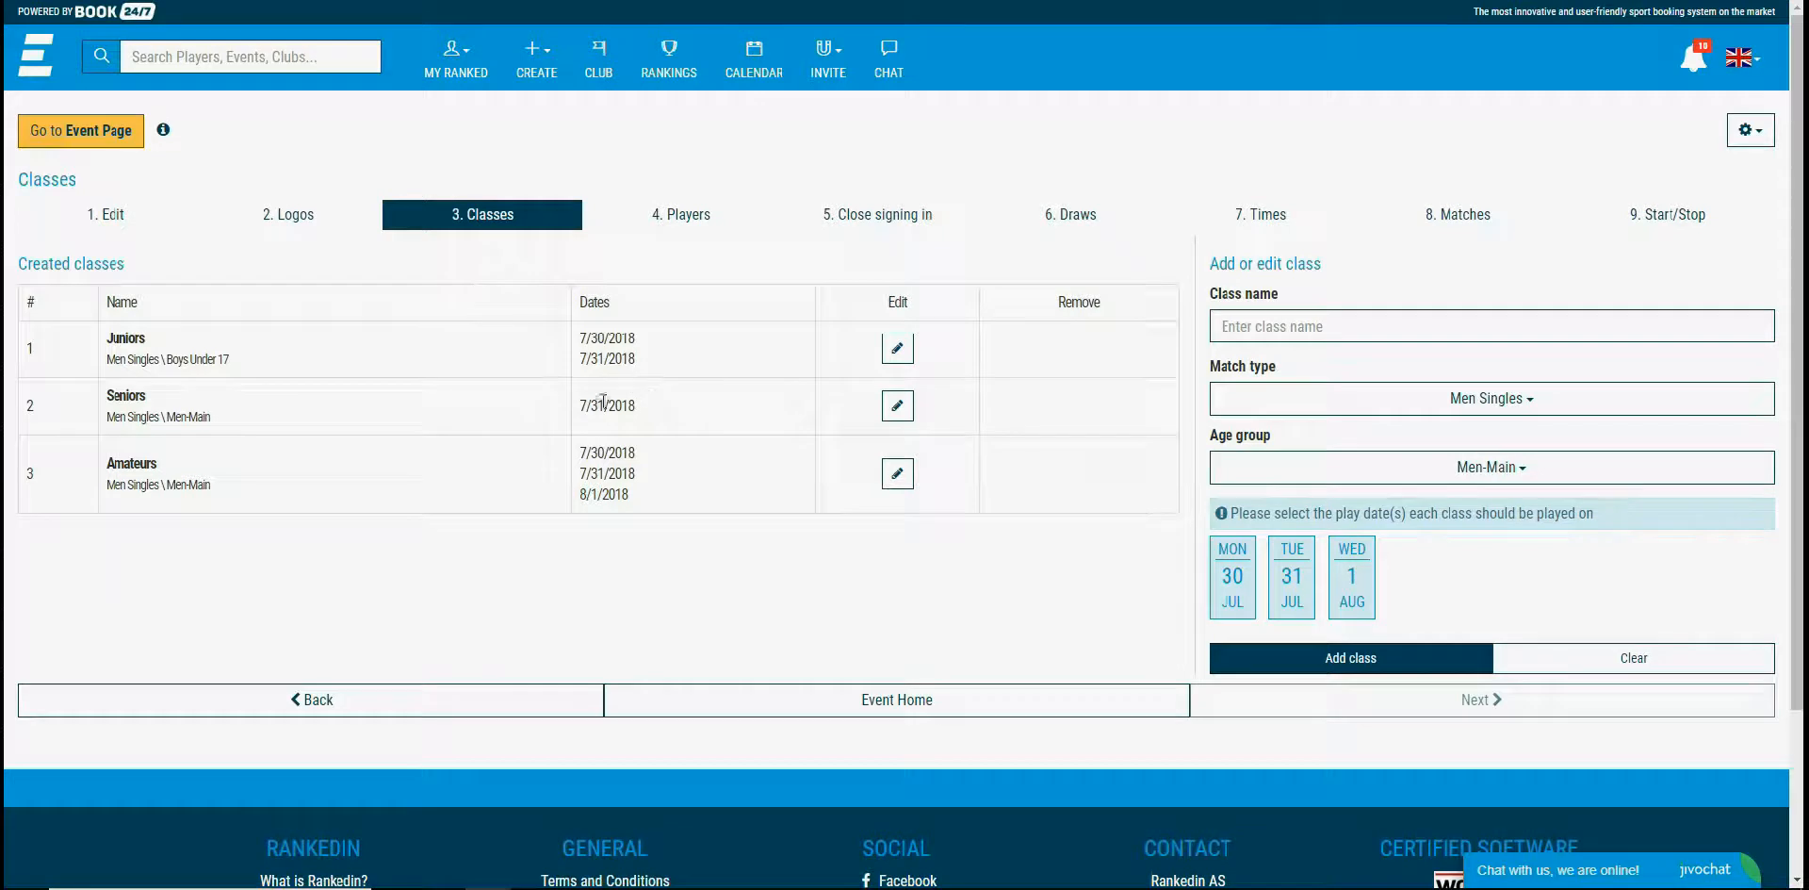
{"action": "left_click", "coordinate": [551, 489]}
Review the playing times, courts per day, match duration and minimum break for each of the three play days.
{"action": "left_click", "coordinate": [1268, 215]}
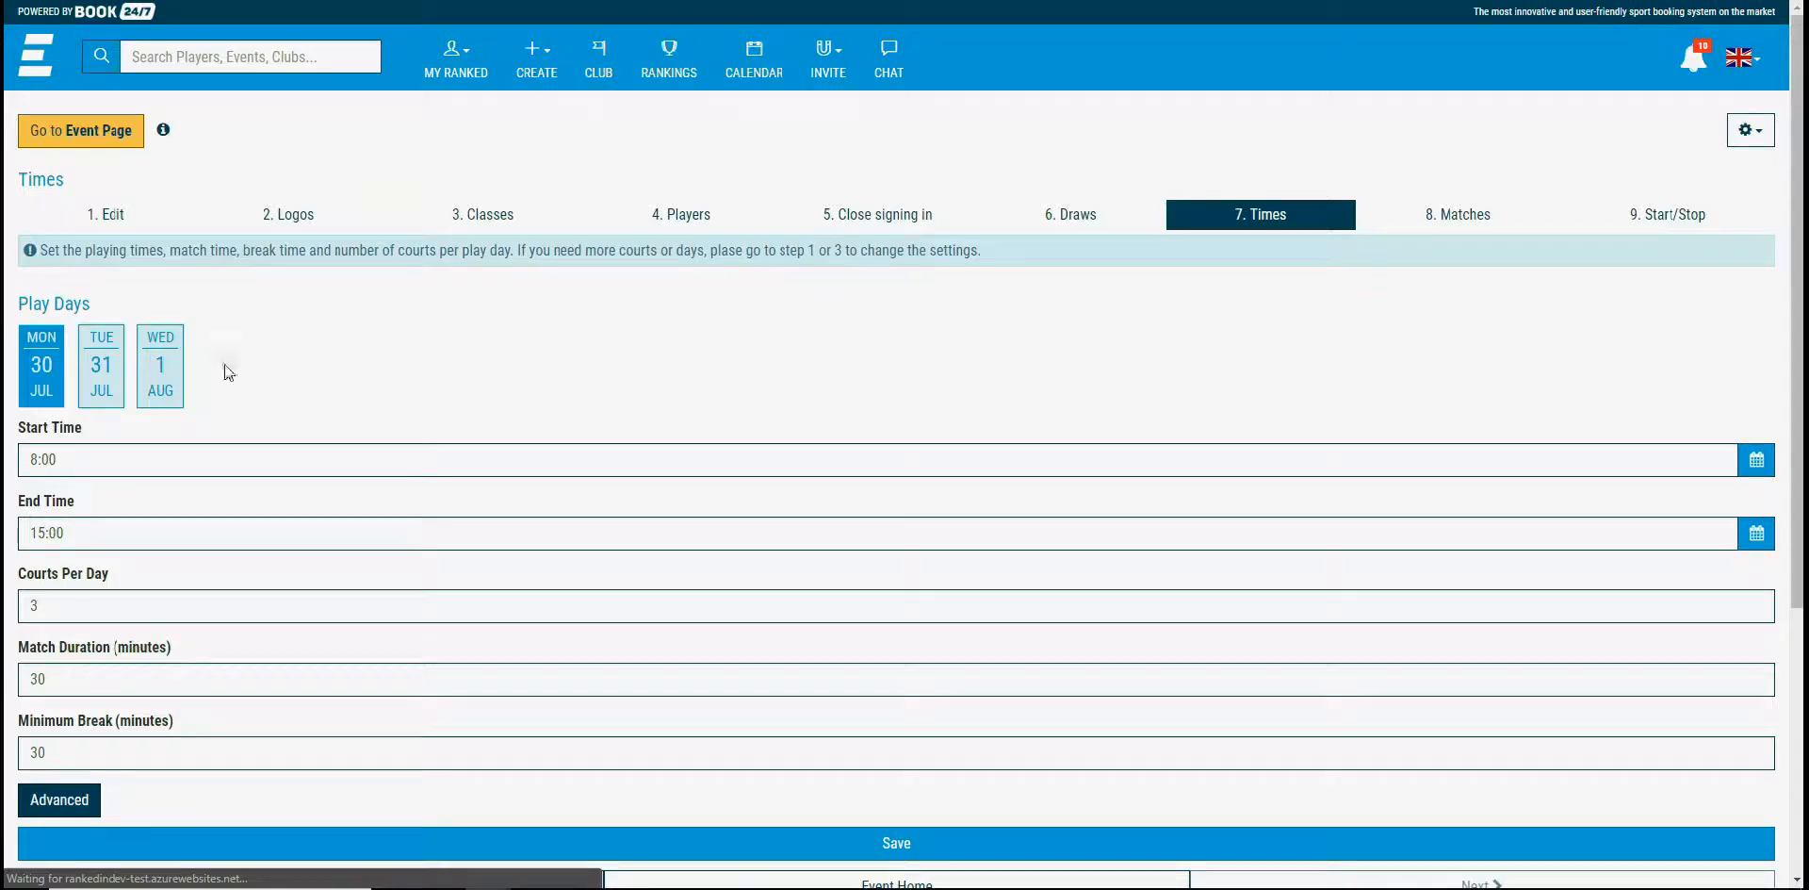
{"action": "left_click", "coordinate": [157, 384]}
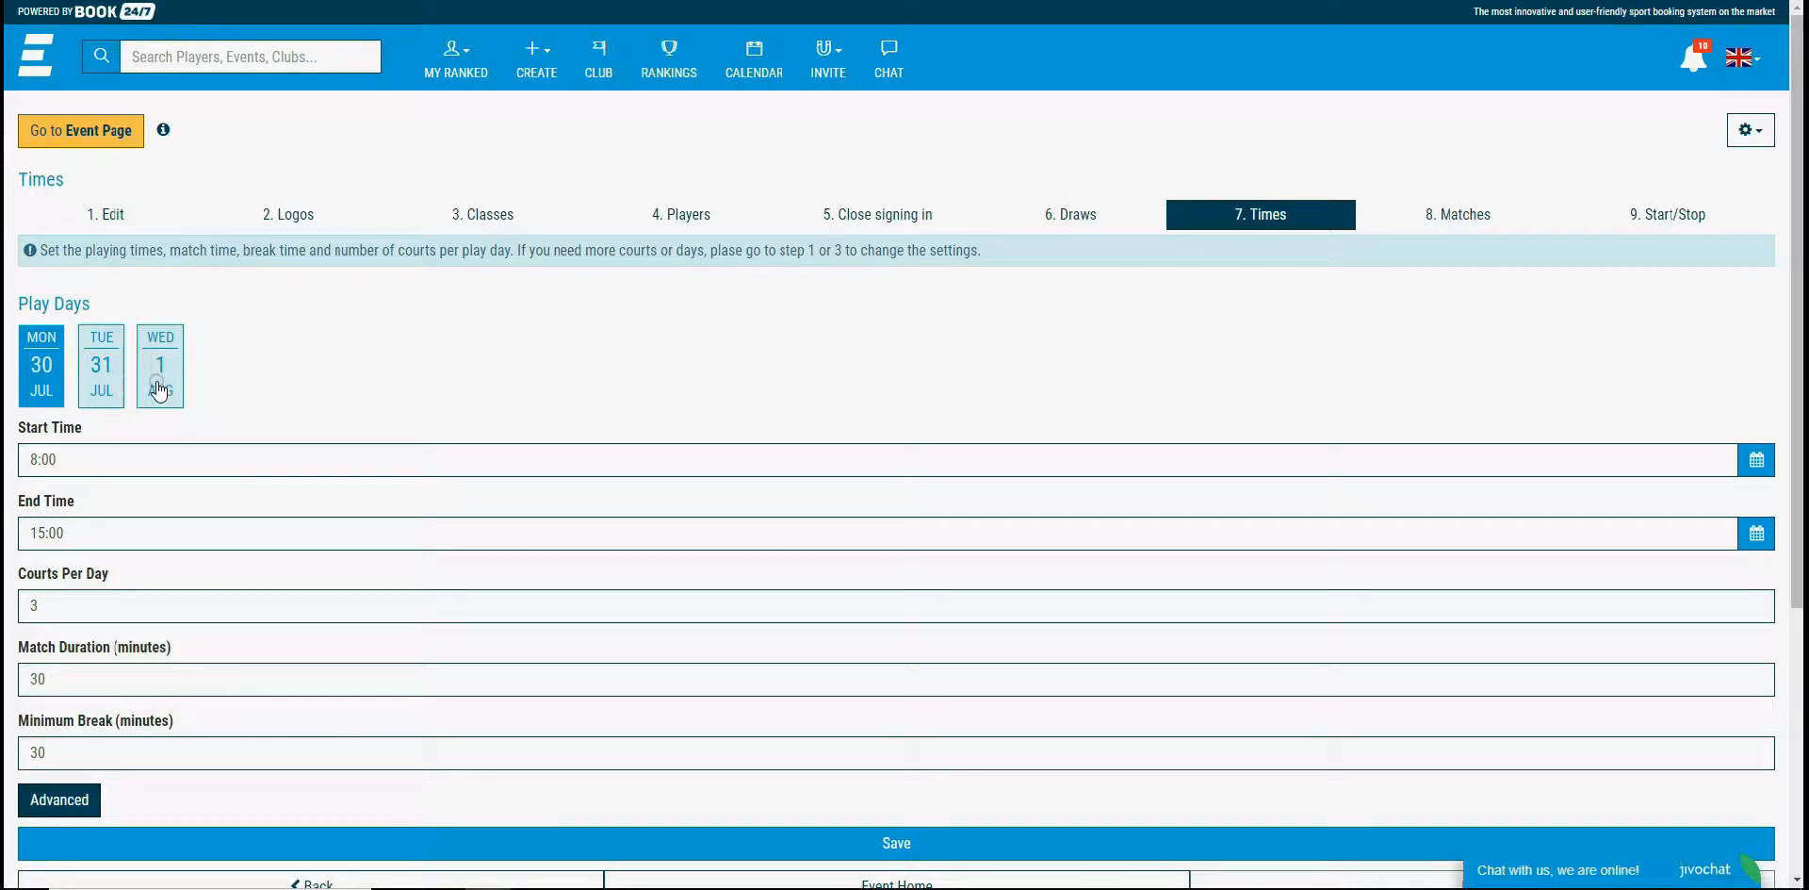
{"action": "left_click", "coordinate": [112, 390]}
{"action": "left_click", "coordinate": [101, 389]}
{"action": "left_click", "coordinate": [153, 382]}
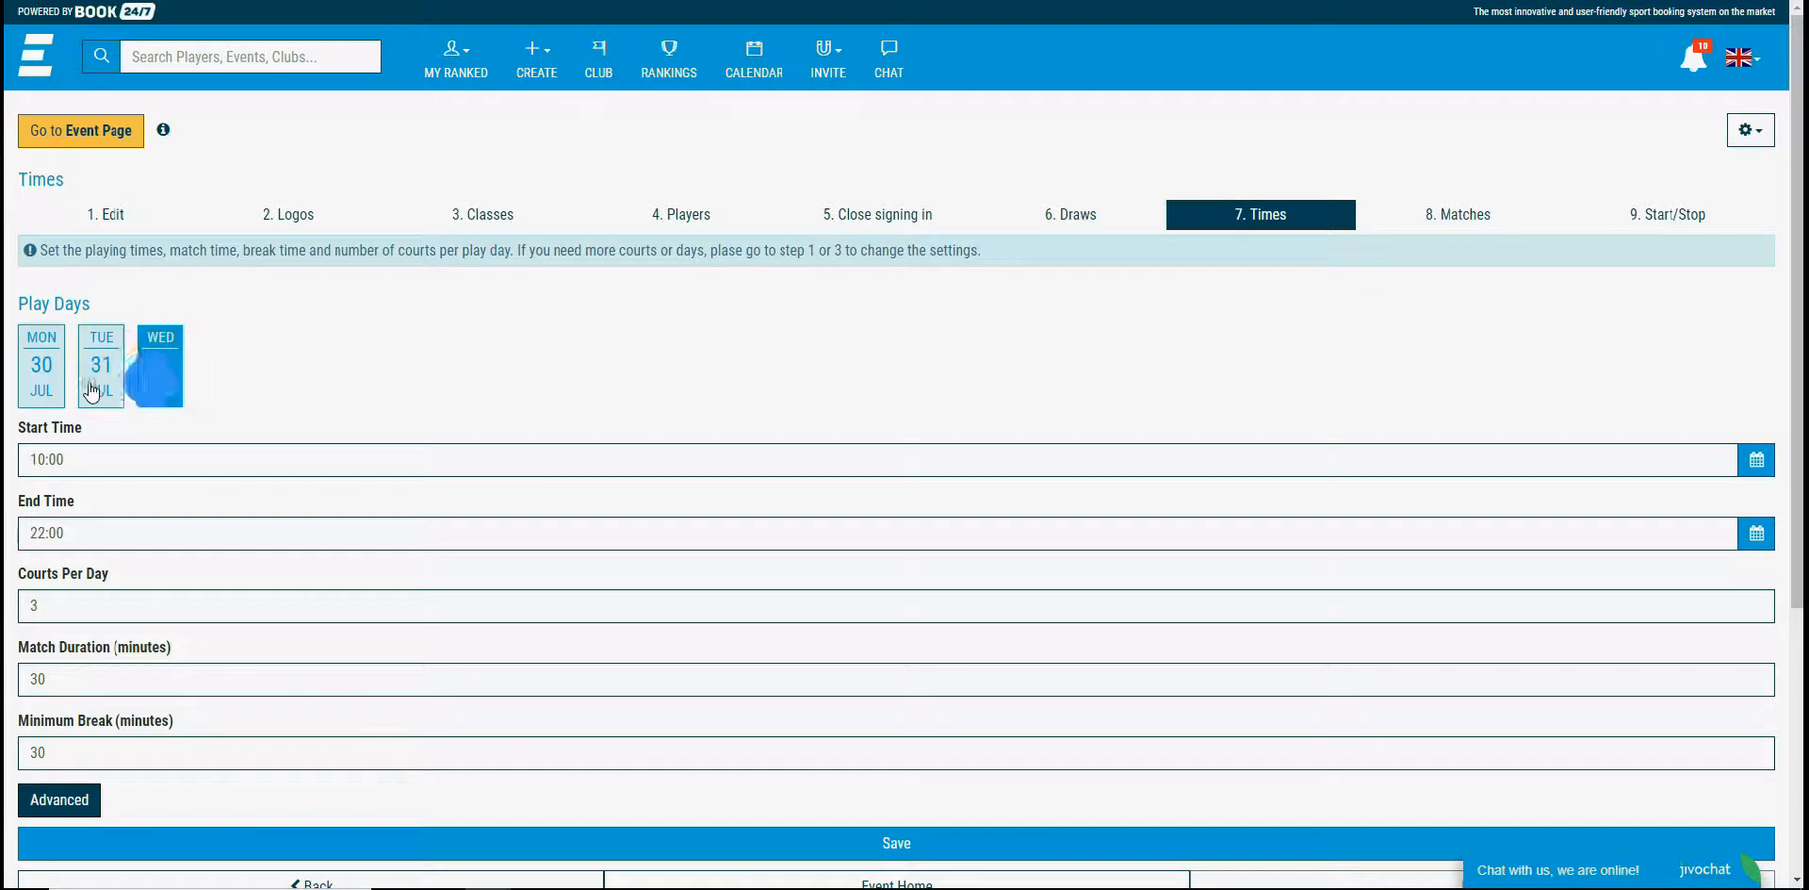
{"action": "left_click", "coordinate": [42, 384]}
{"action": "left_click", "coordinate": [92, 396]}
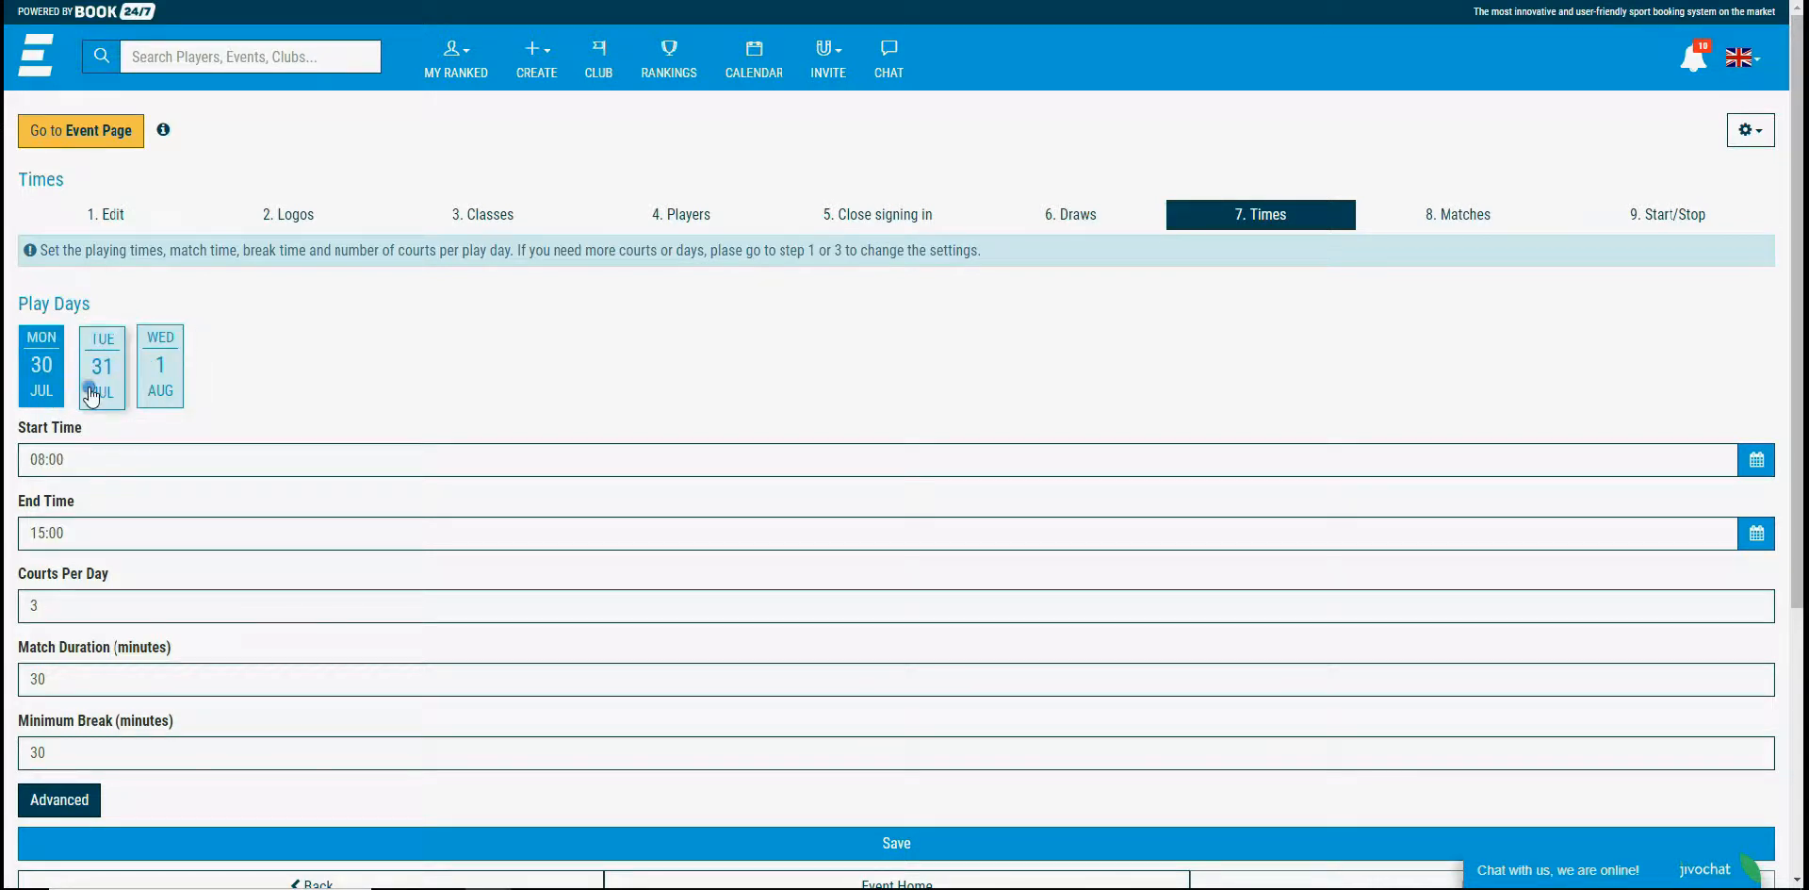
{"action": "left_click", "coordinate": [81, 602]}
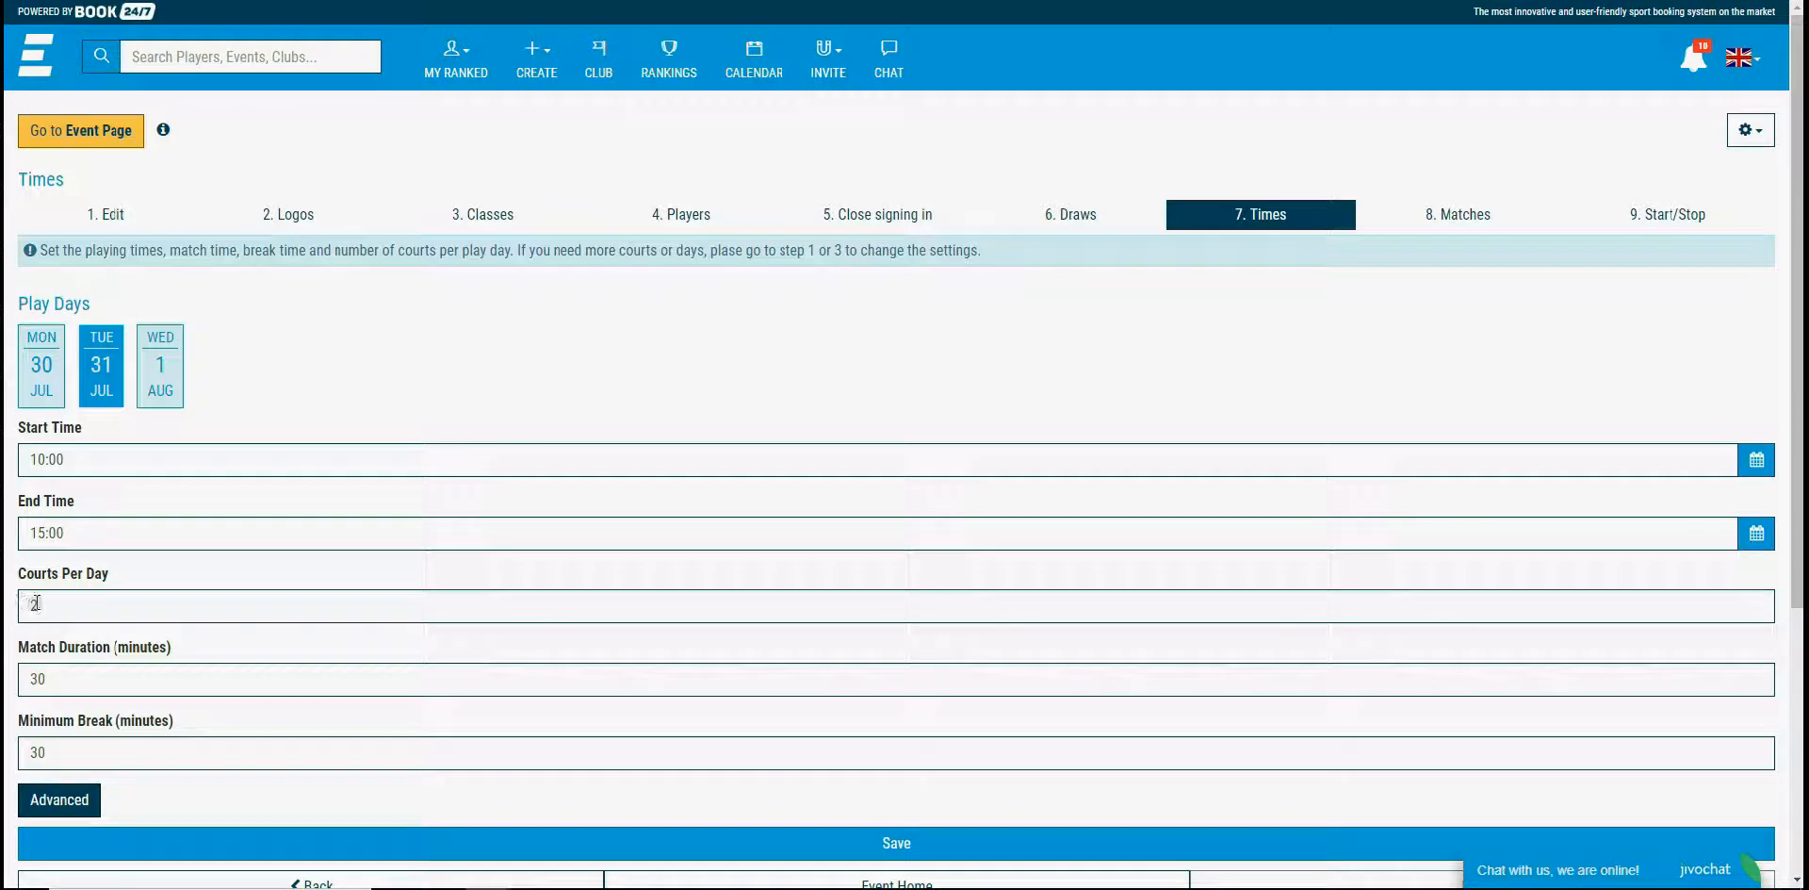
Save the tournament's play-day time settings and acknowledge the notice.
{"action": "scroll", "coordinate": [154, 600], "scroll_direction": "down", "scroll_amount": 1}
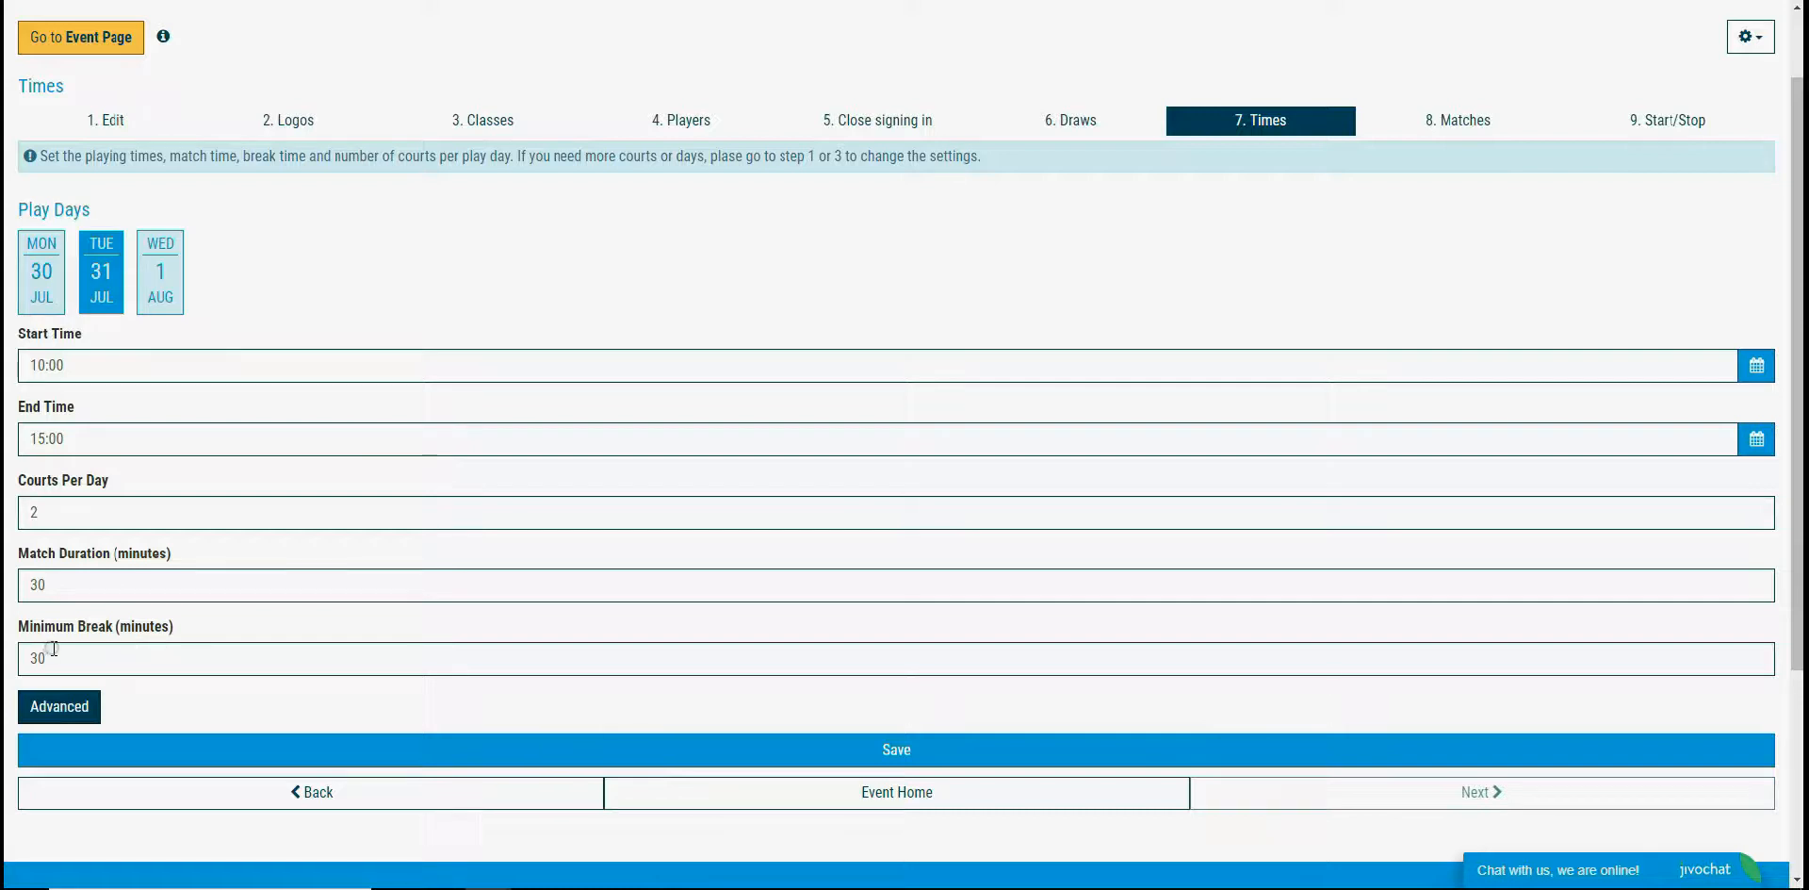
{"action": "left_click", "coordinate": [898, 752]}
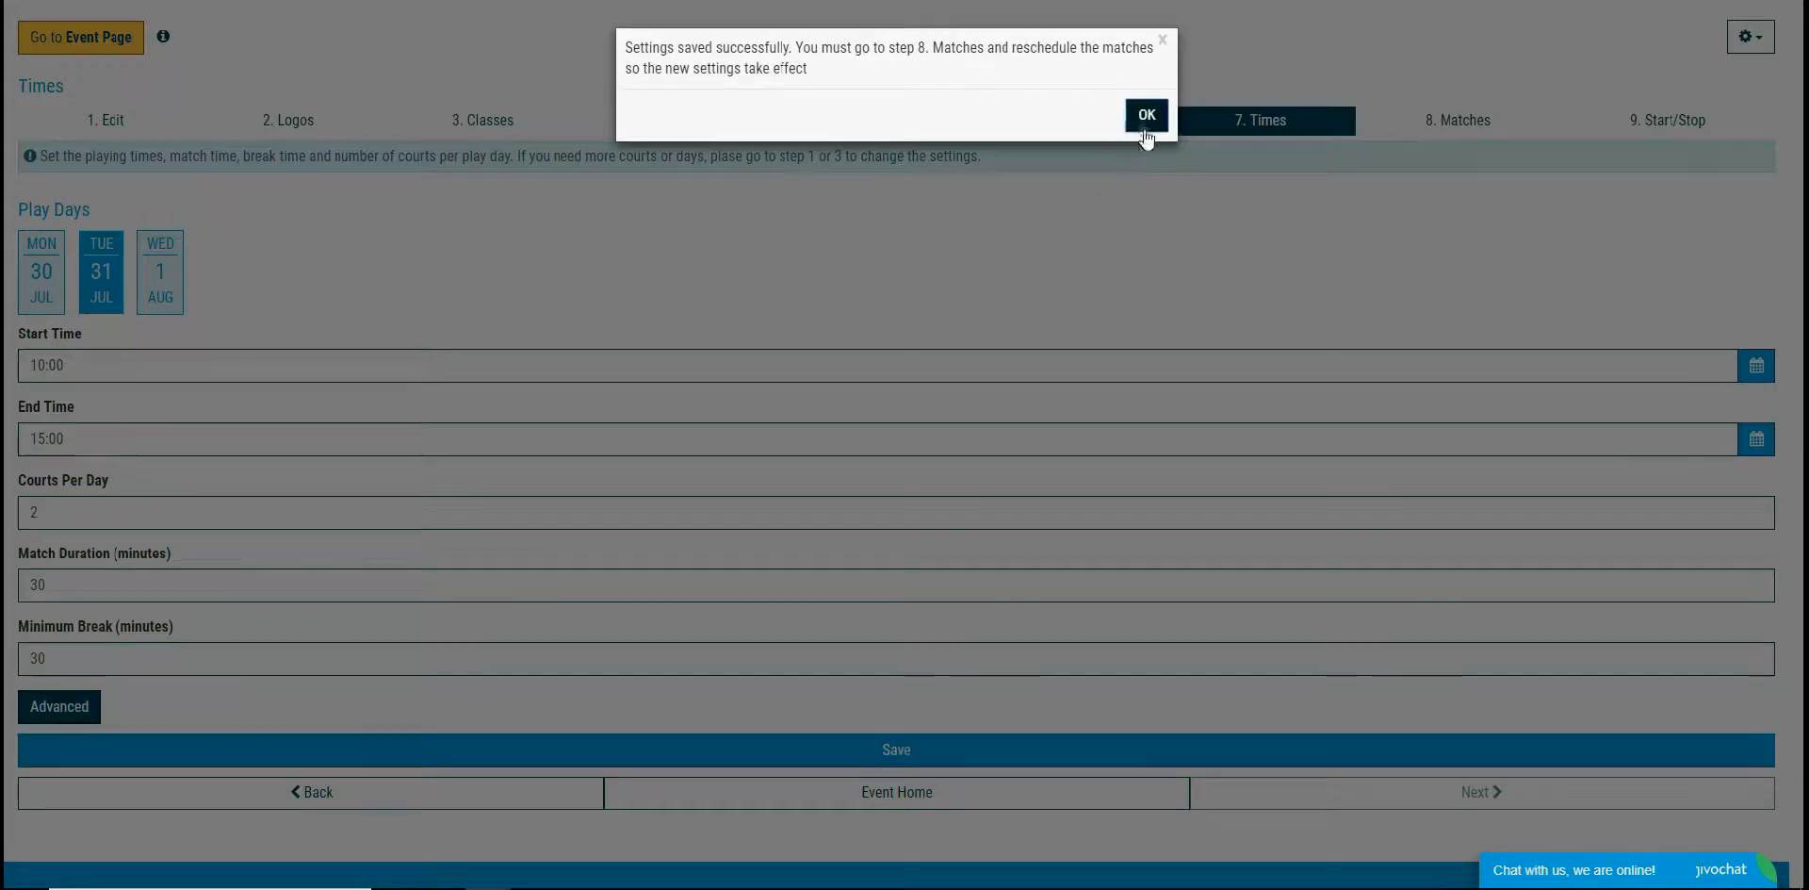
{"action": "left_click", "coordinate": [1146, 138]}
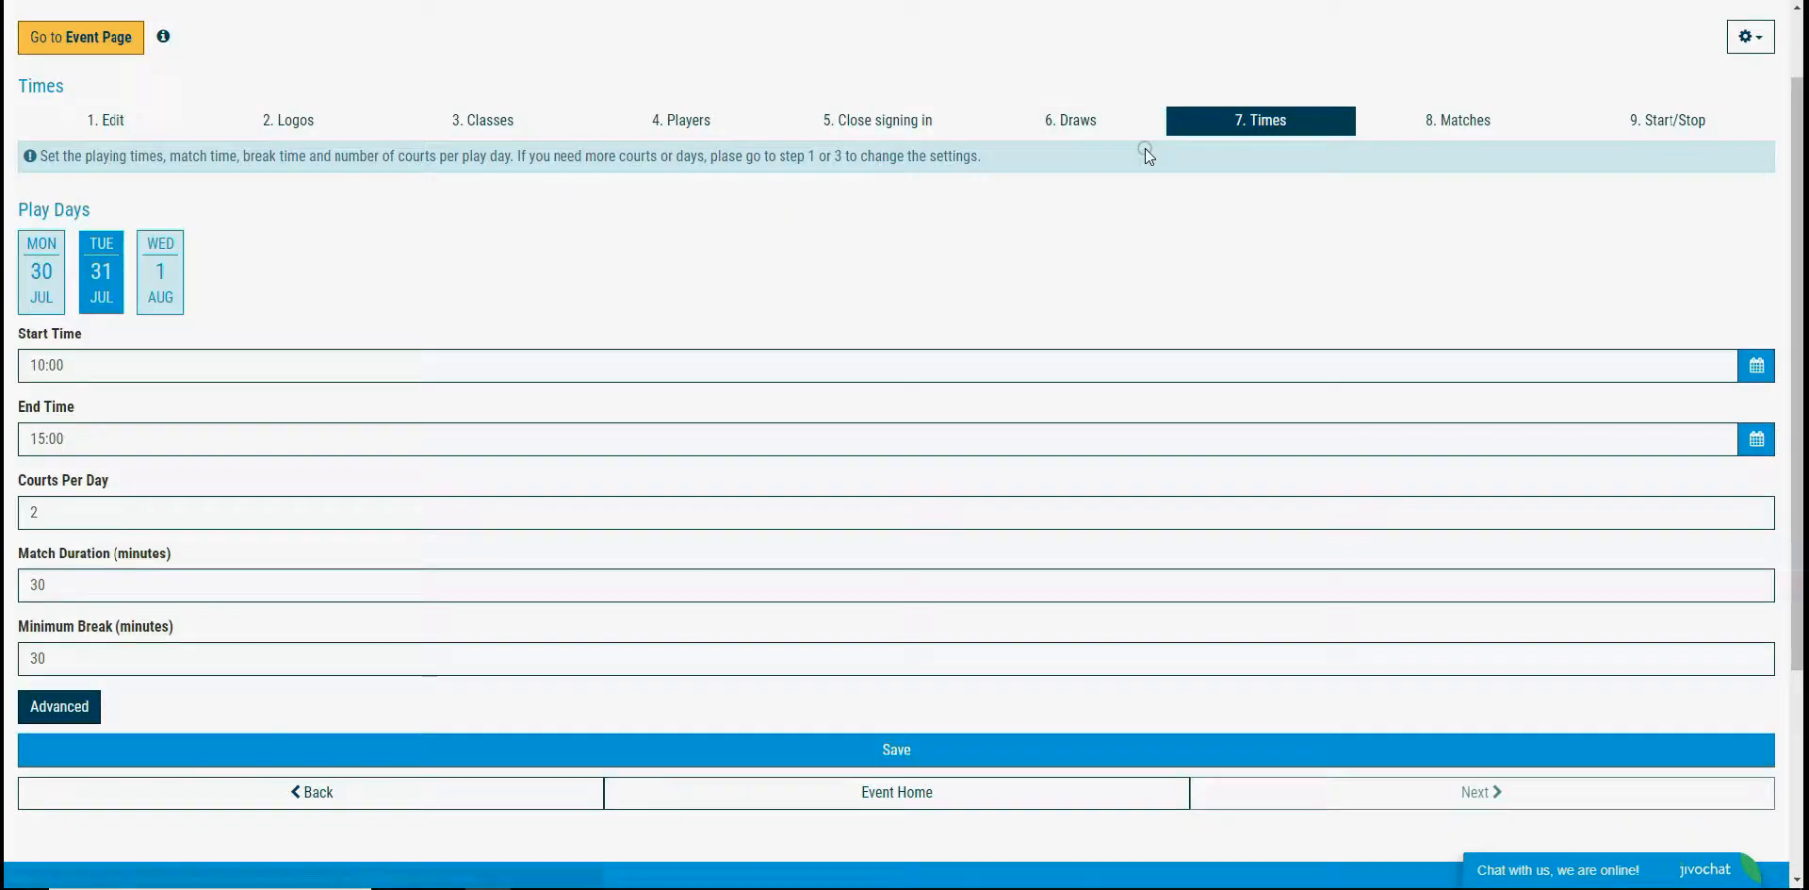
Schedule the matches for all classes, confirm the scheduling, and reload the page to load the timetable.
{"action": "left_click", "coordinate": [1464, 117]}
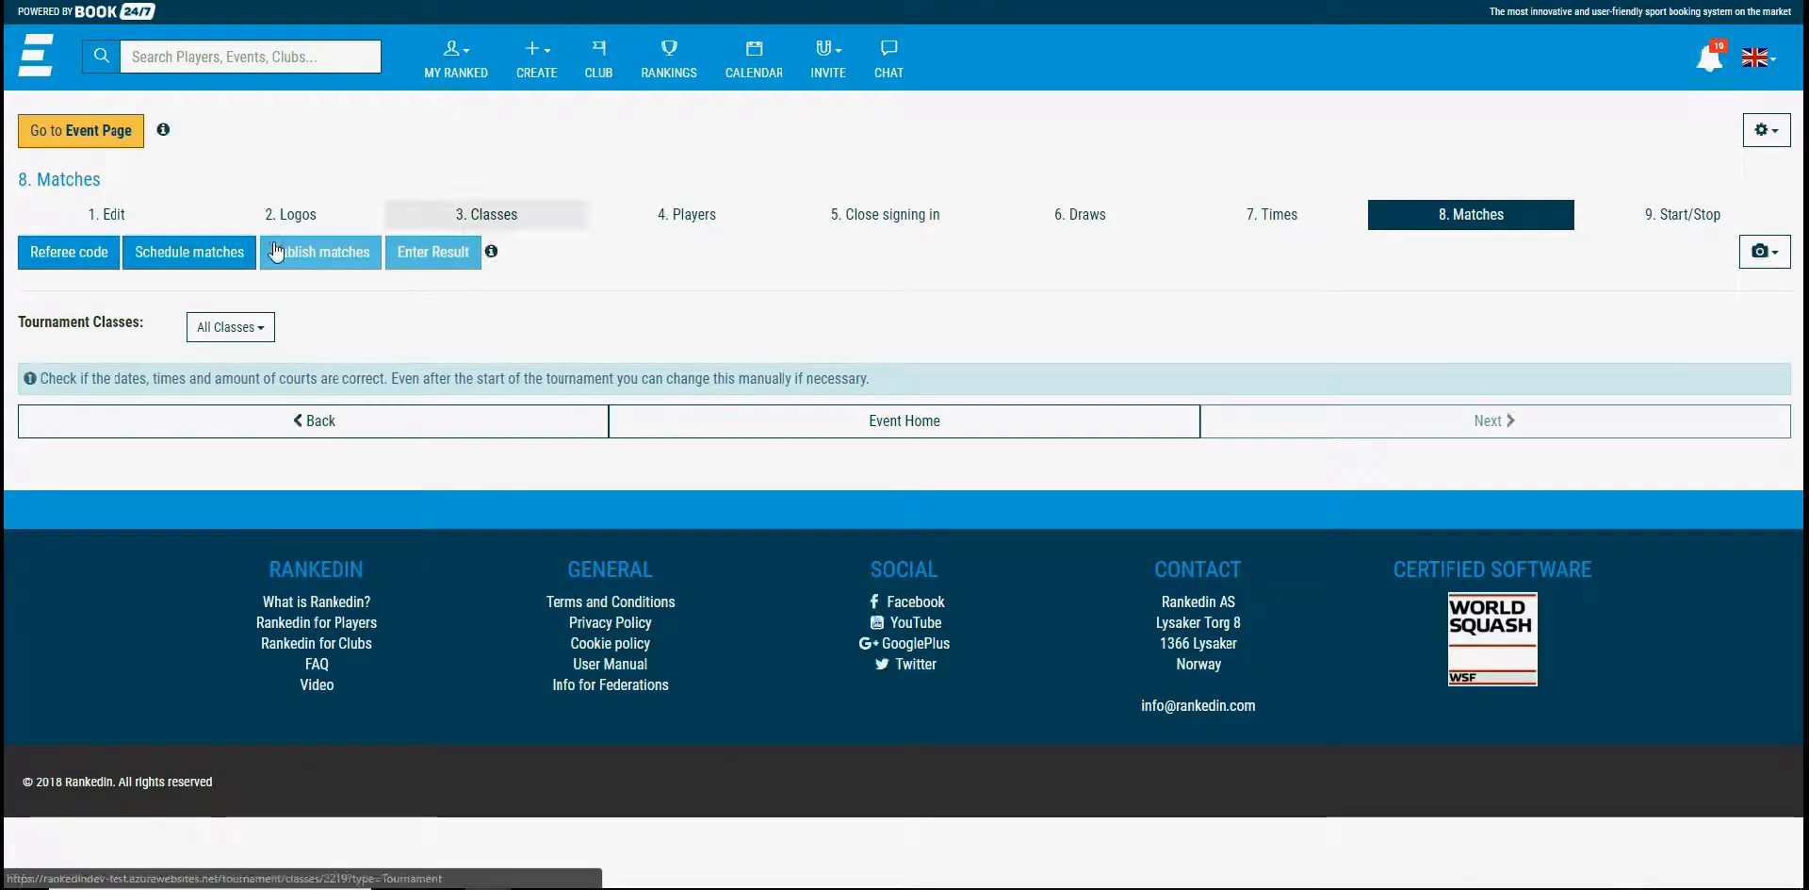
{"action": "left_click", "coordinate": [184, 251]}
{"action": "left_click", "coordinate": [1156, 96]}
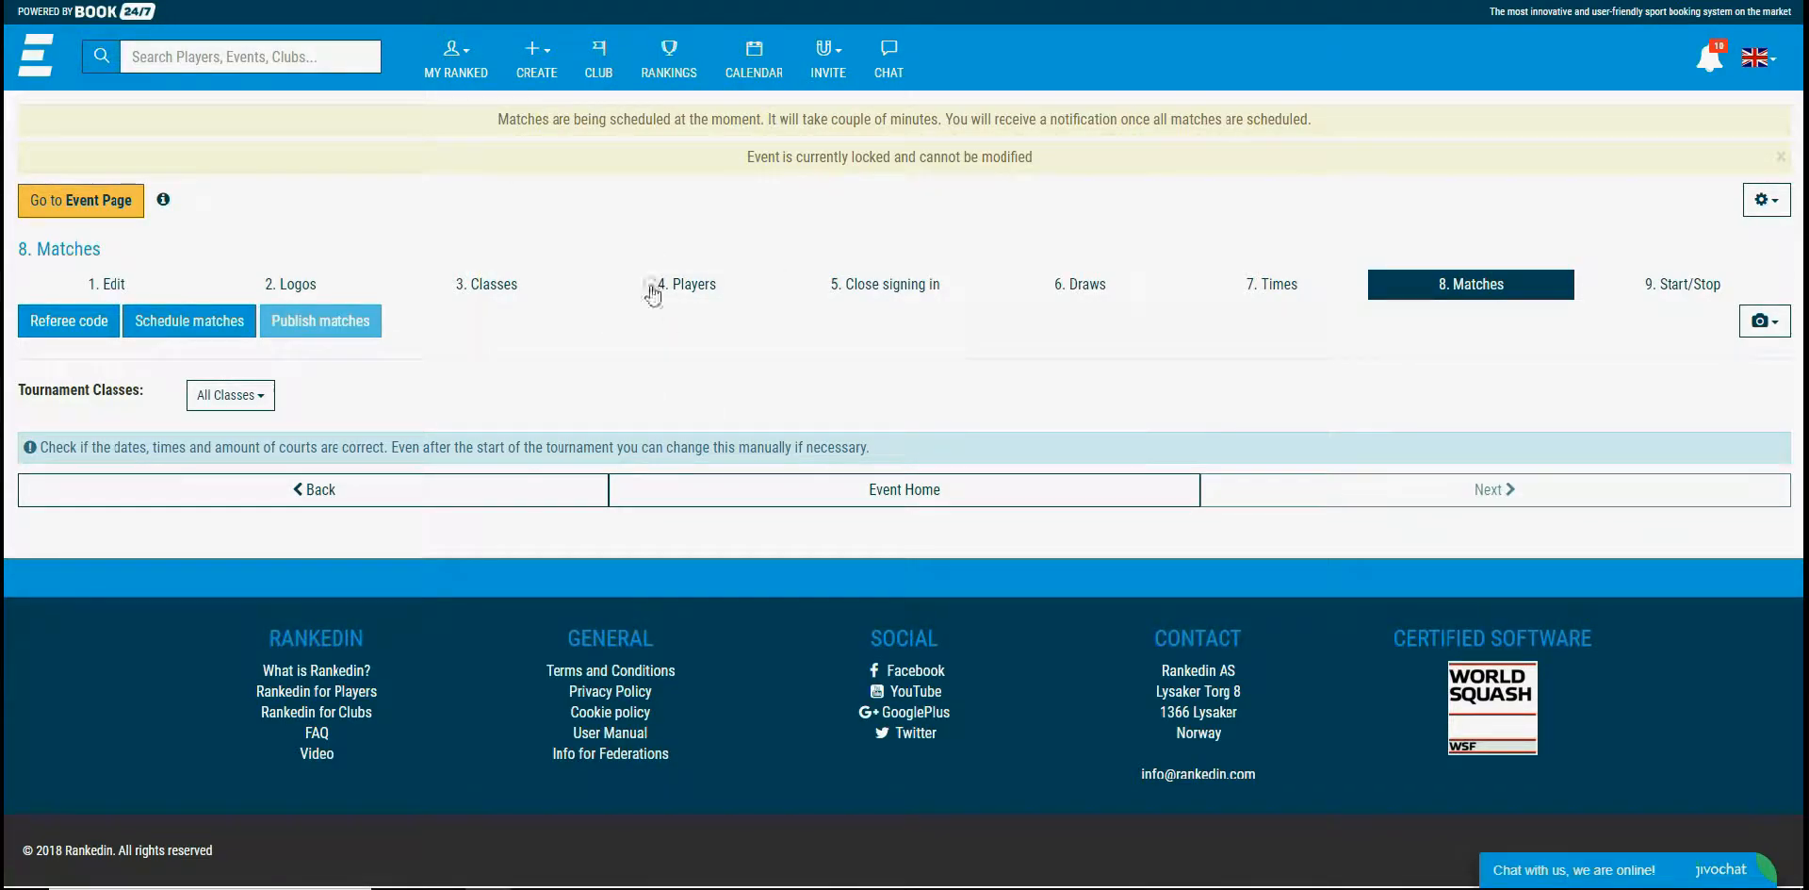
{"action": "right_click", "coordinate": [593, 380]}
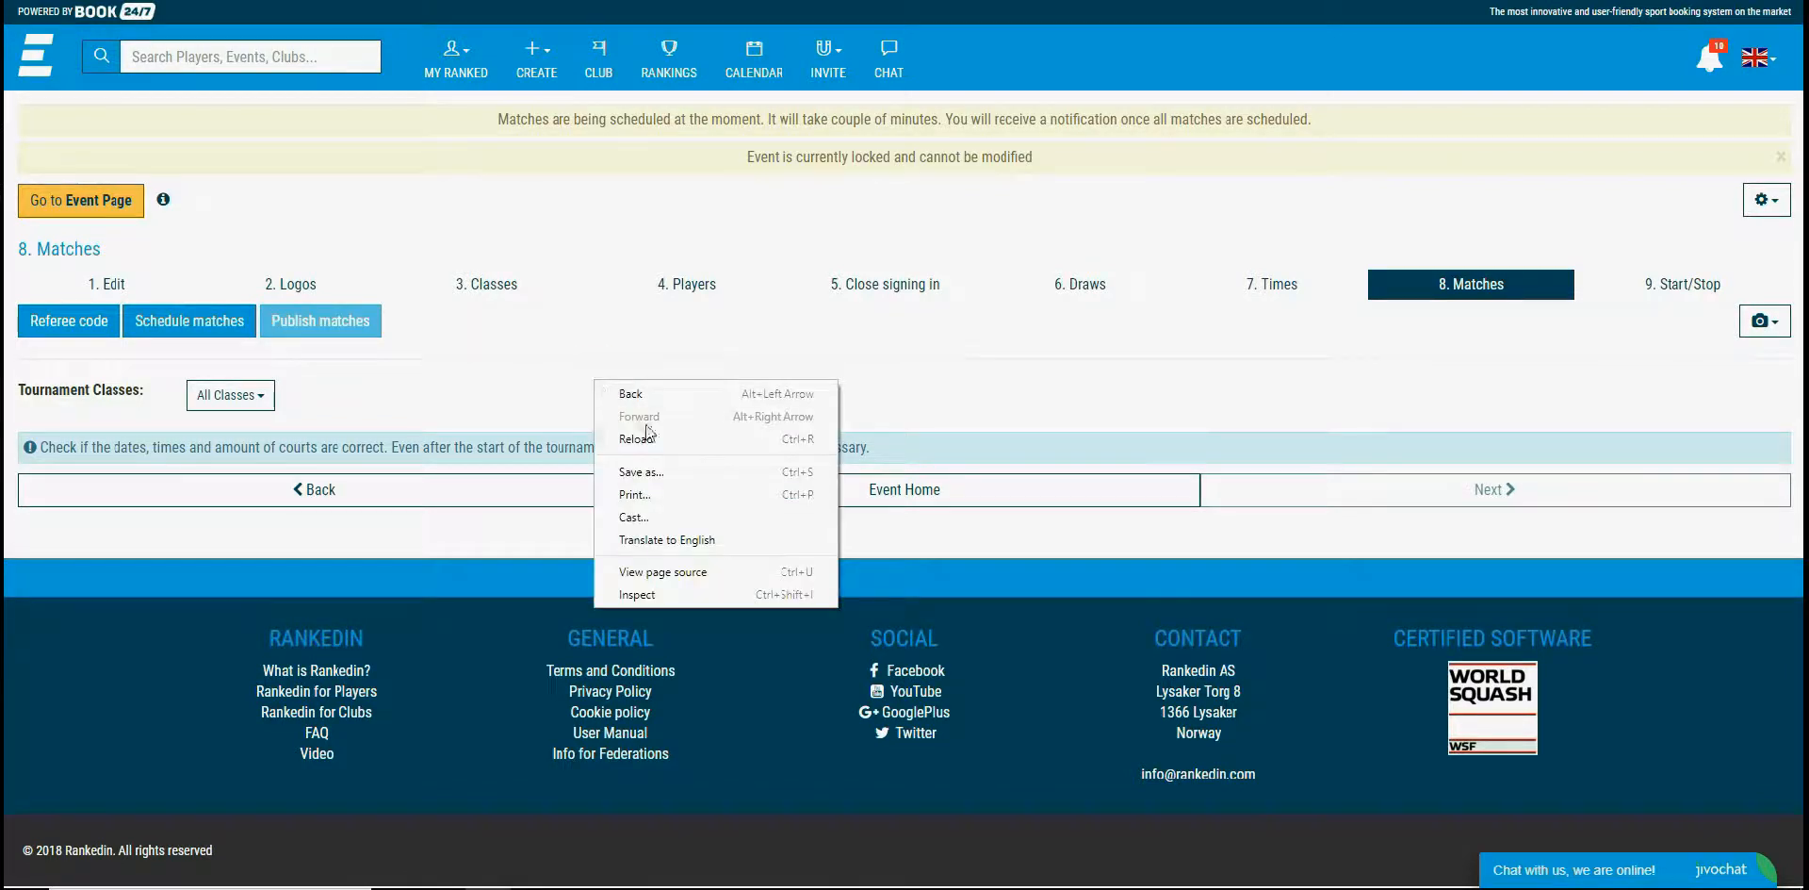
{"action": "left_click", "coordinate": [642, 444]}
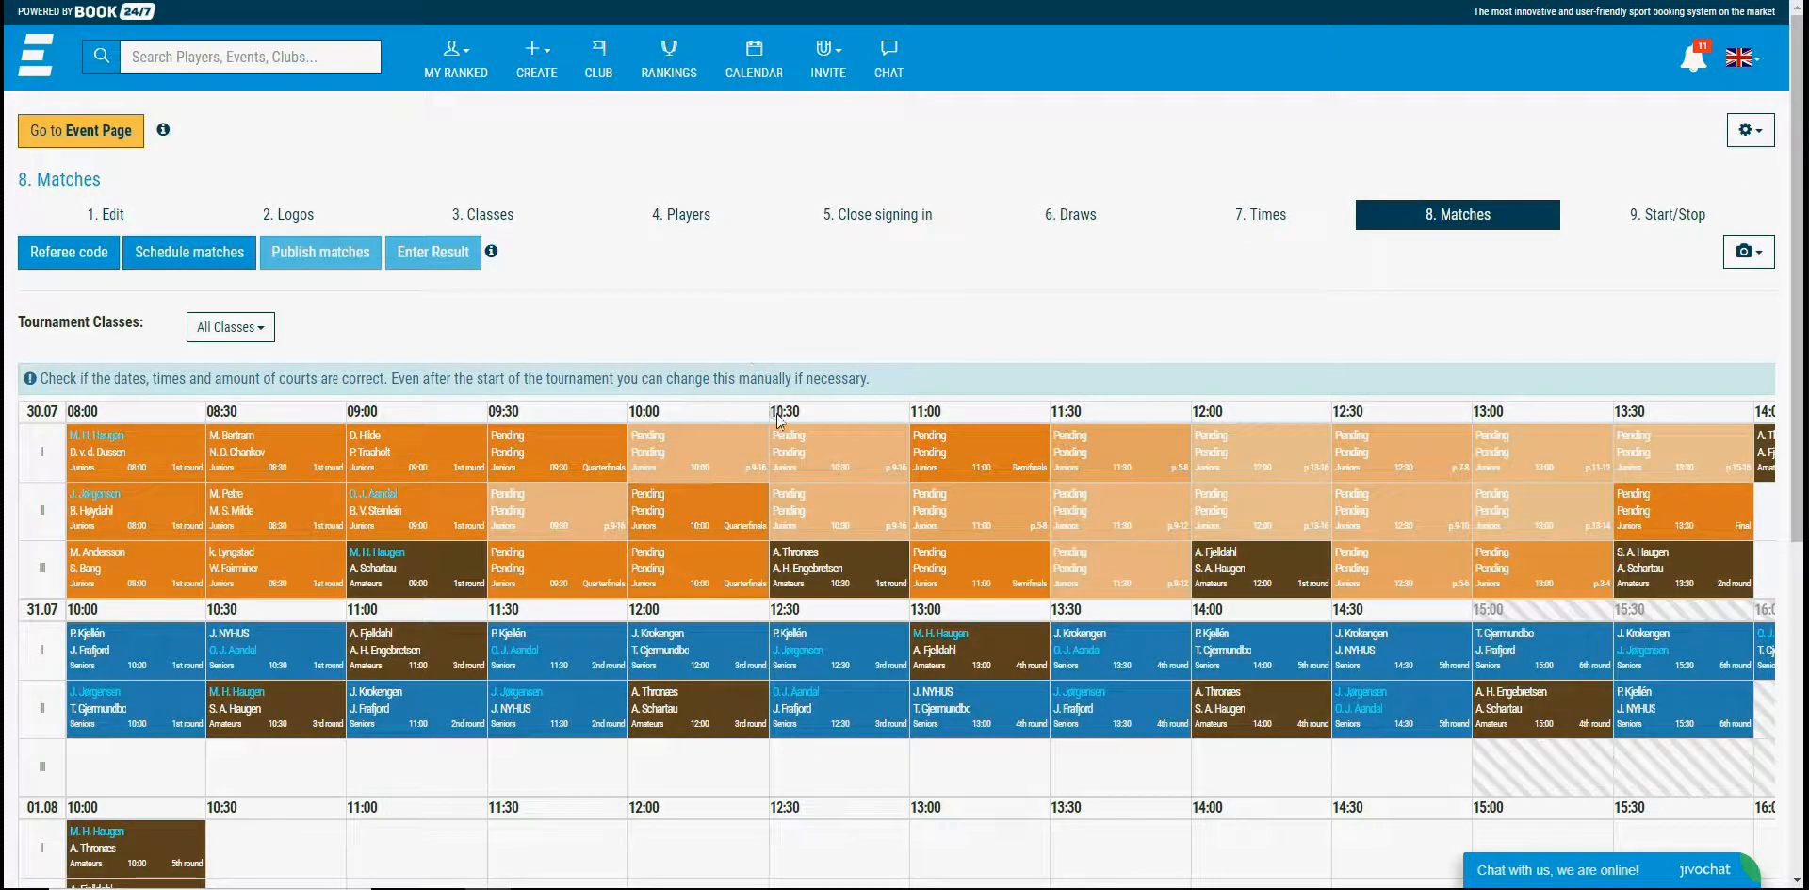
Examine the match timetable for 30 July, 31 July and 1 August, including the afternoon time slots.
{"action": "scroll", "coordinate": [757, 363], "scroll_direction": "down", "scroll_amount": 2}
{"action": "left_click_drag", "start_coordinate": [568, 814], "coordinate": [771, 814]}
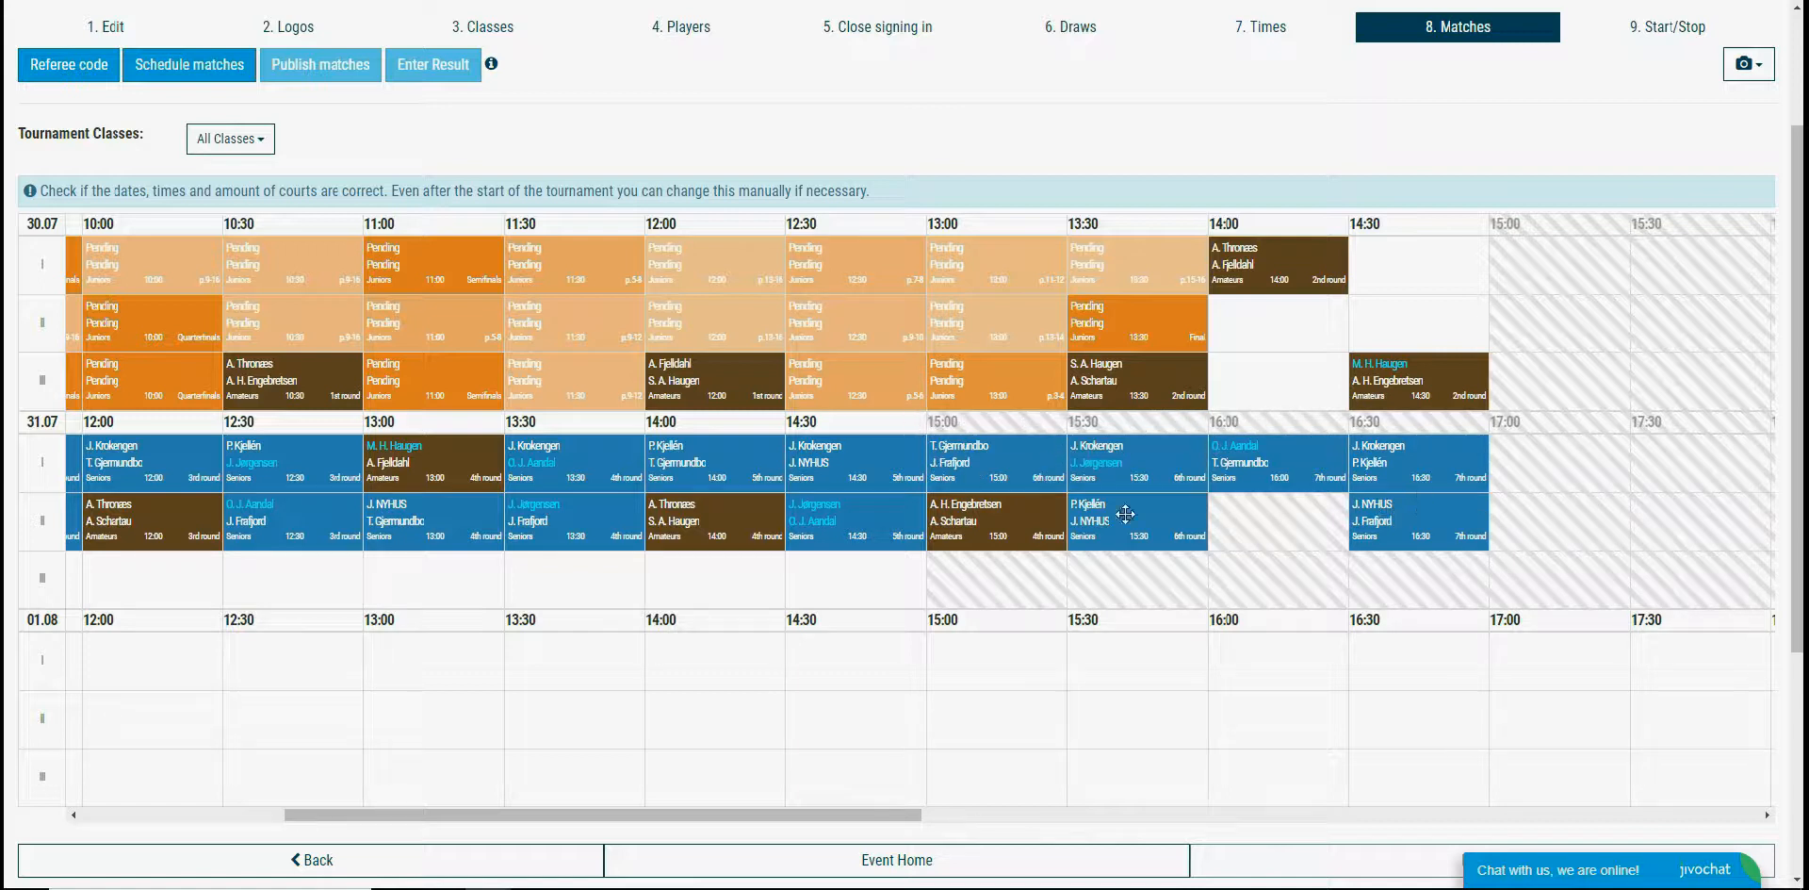
{"action": "scroll", "coordinate": [755, 345], "scroll_direction": "up", "scroll_amount": 2}
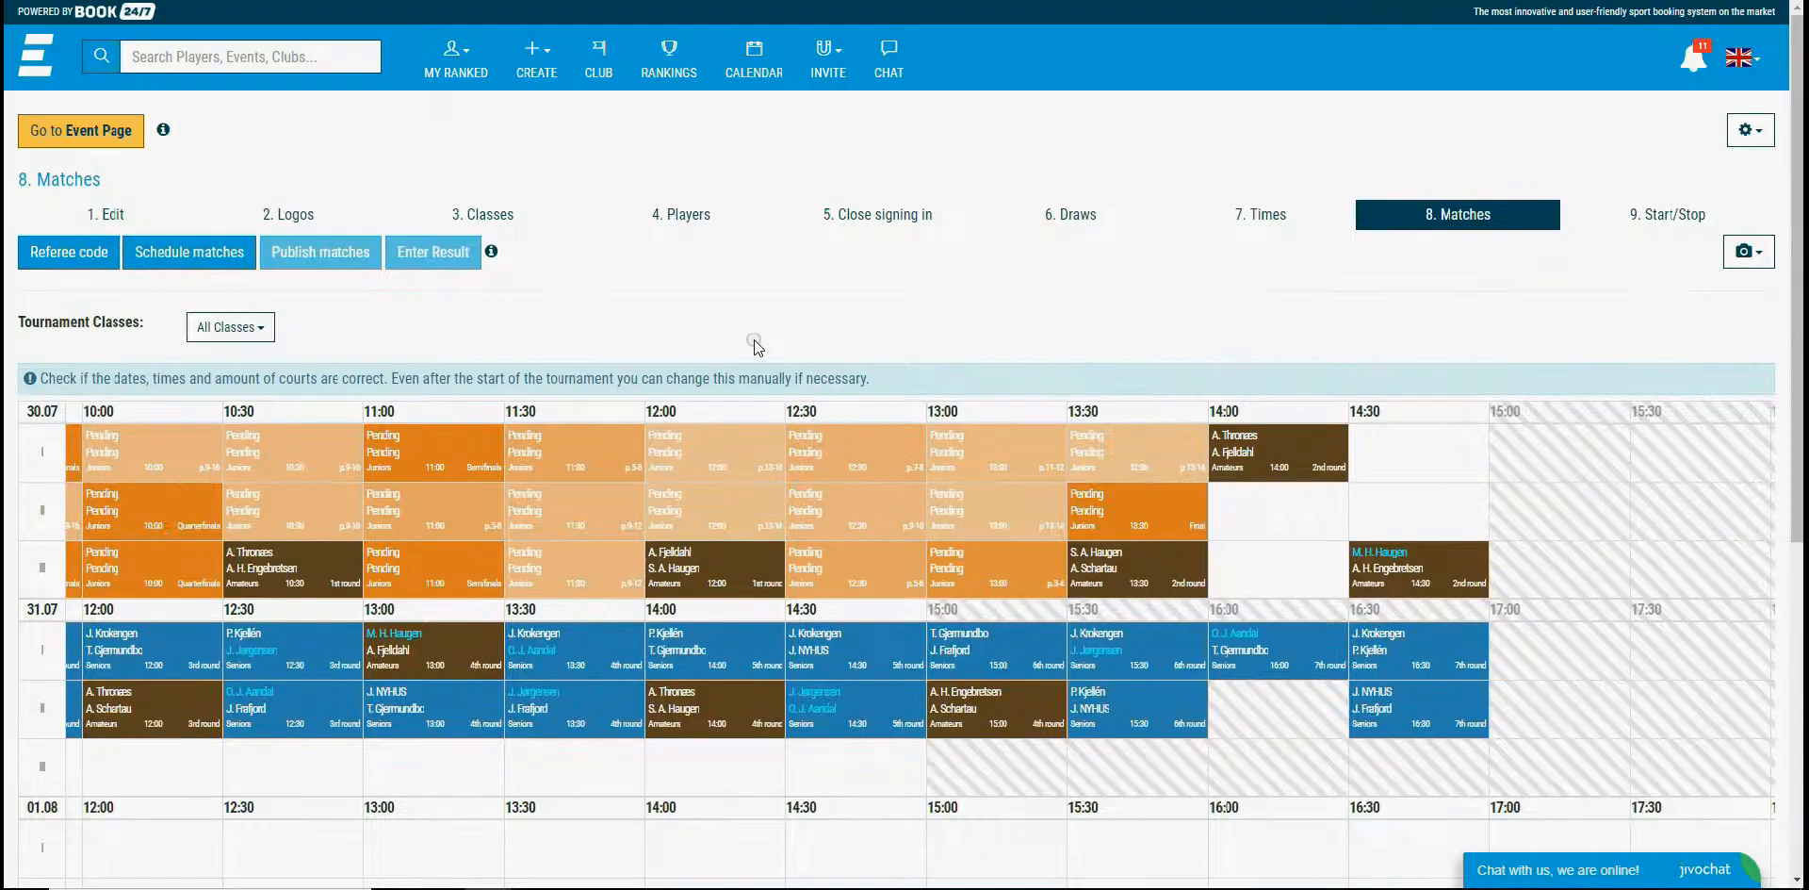
{"action": "scroll", "coordinate": [763, 675], "scroll_direction": "down", "scroll_amount": 2}
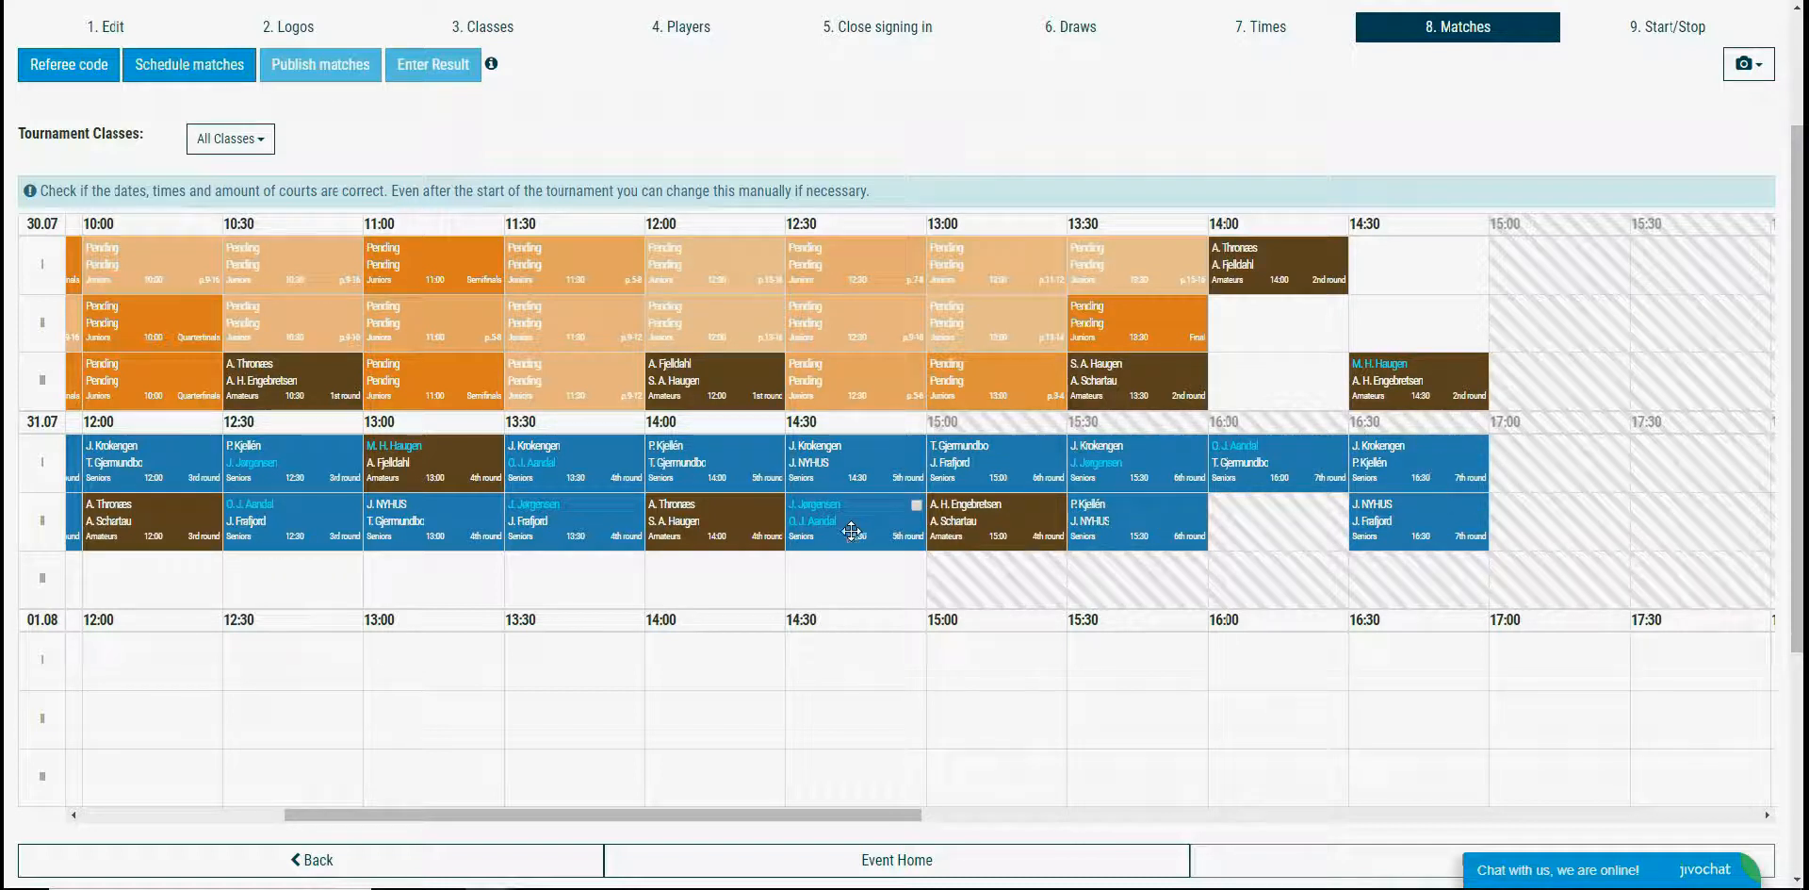
Add Wednesday 1 August as a play date for the Seniors class and save the class changes.
{"action": "scroll", "coordinate": [476, 200], "scroll_direction": "up", "scroll_amount": 2}
{"action": "left_click", "coordinate": [479, 212]}
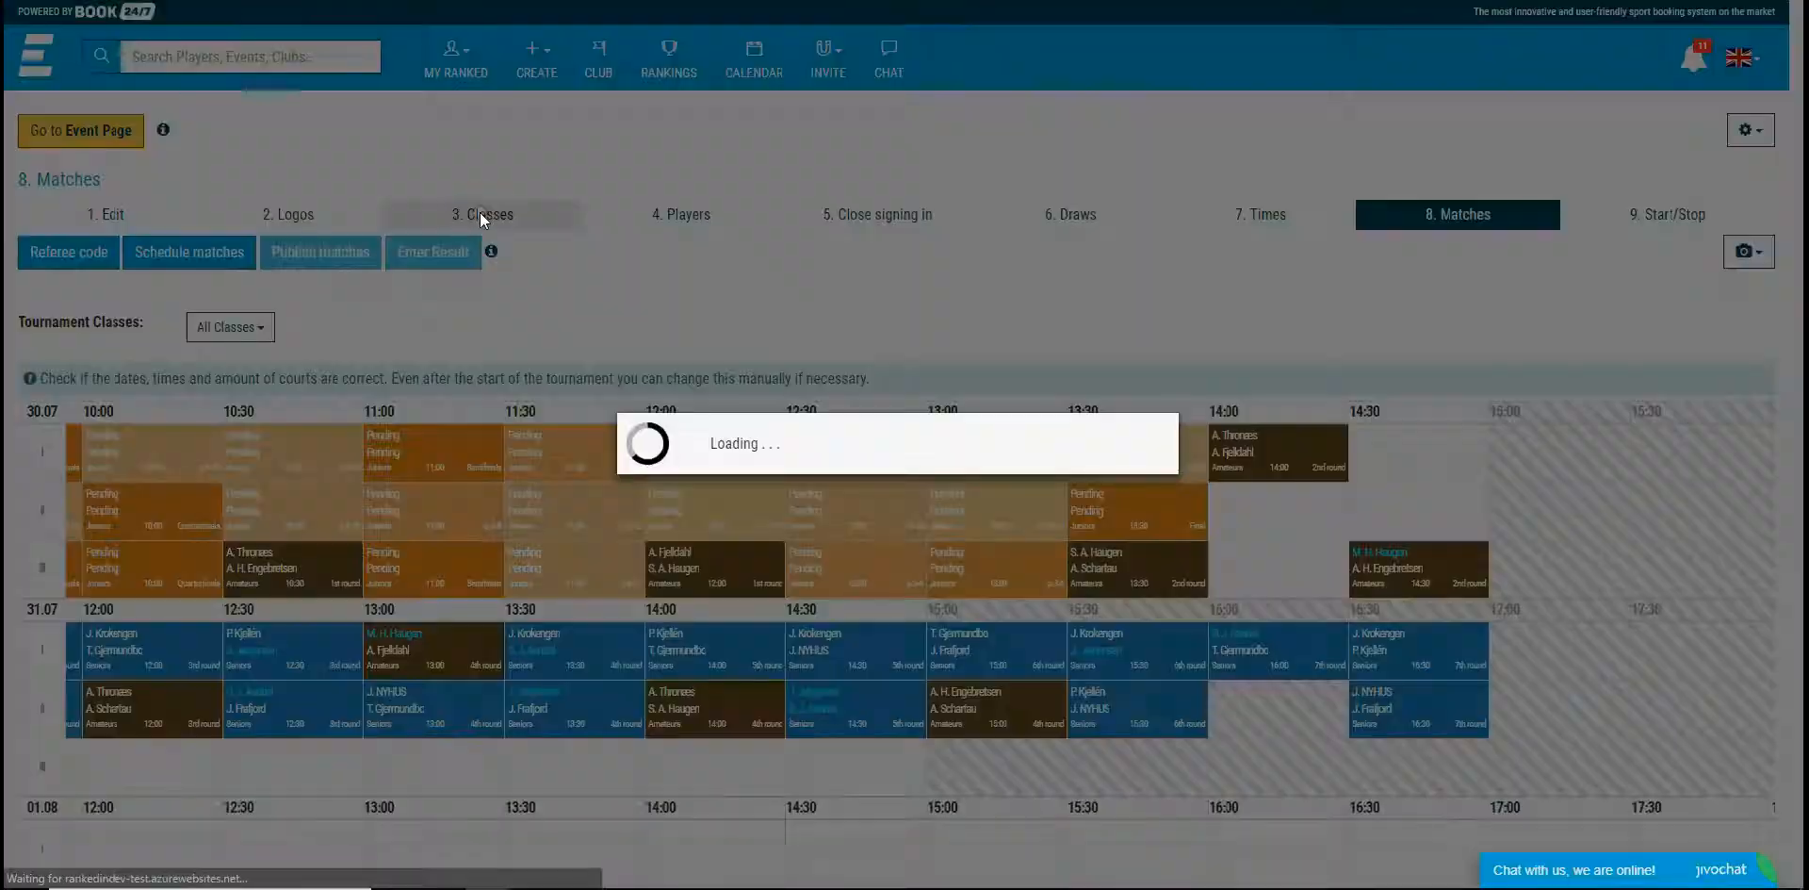
{"action": "left_click", "coordinate": [898, 408]}
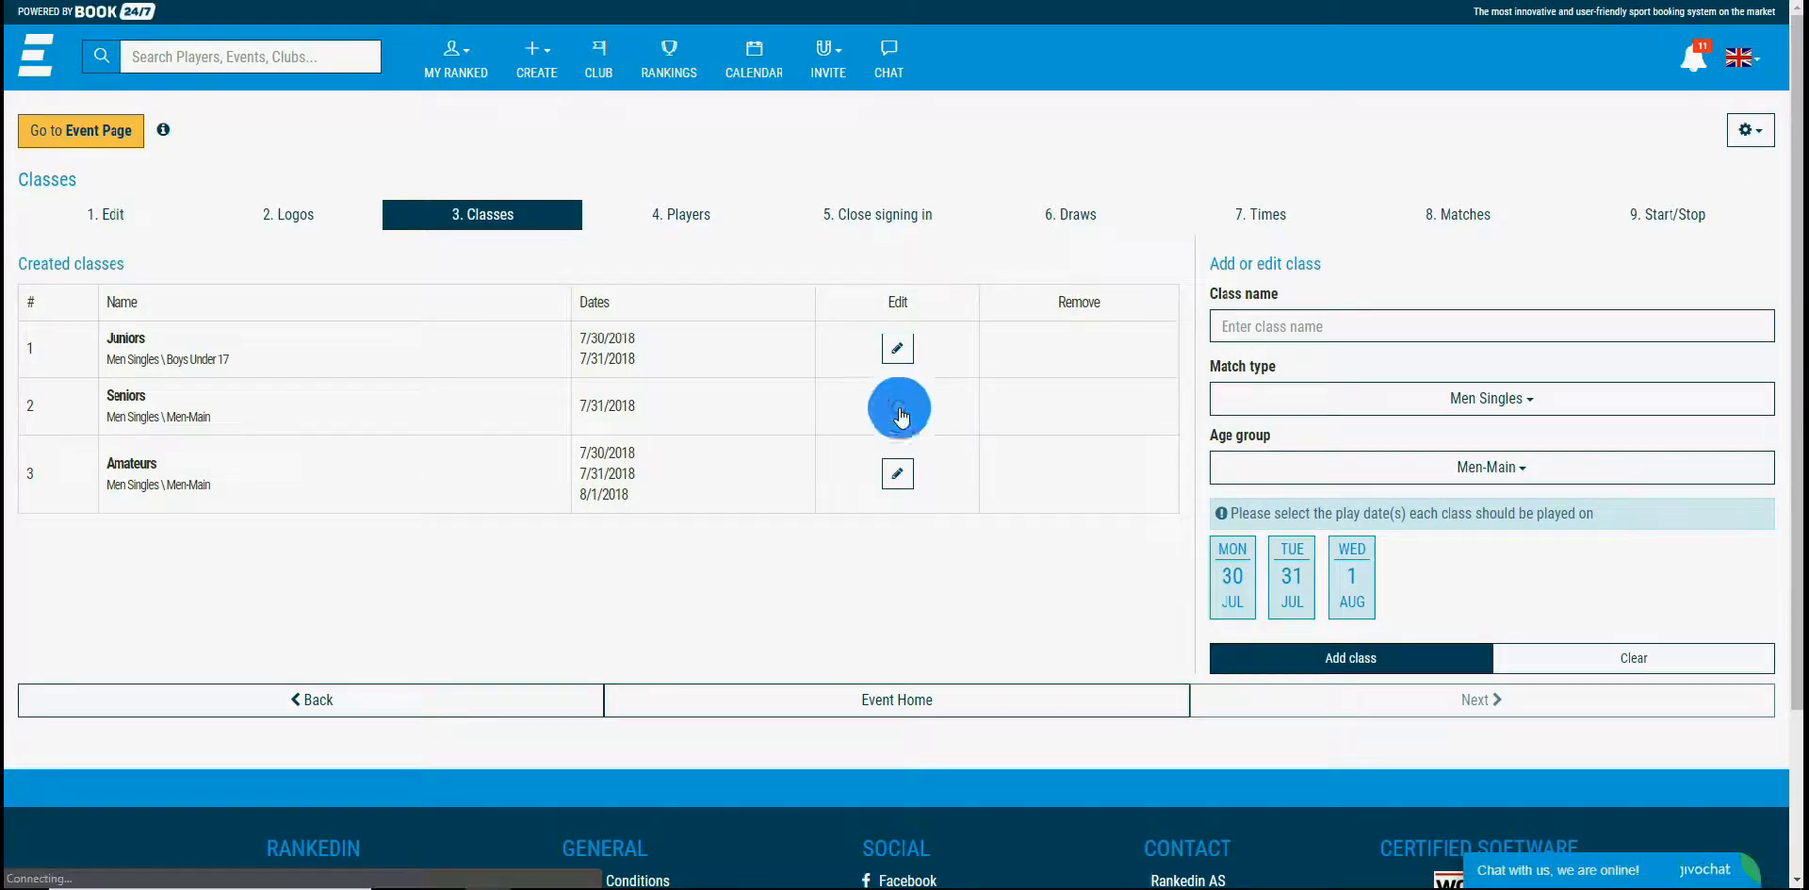
{"action": "left_click", "coordinate": [768, 372]}
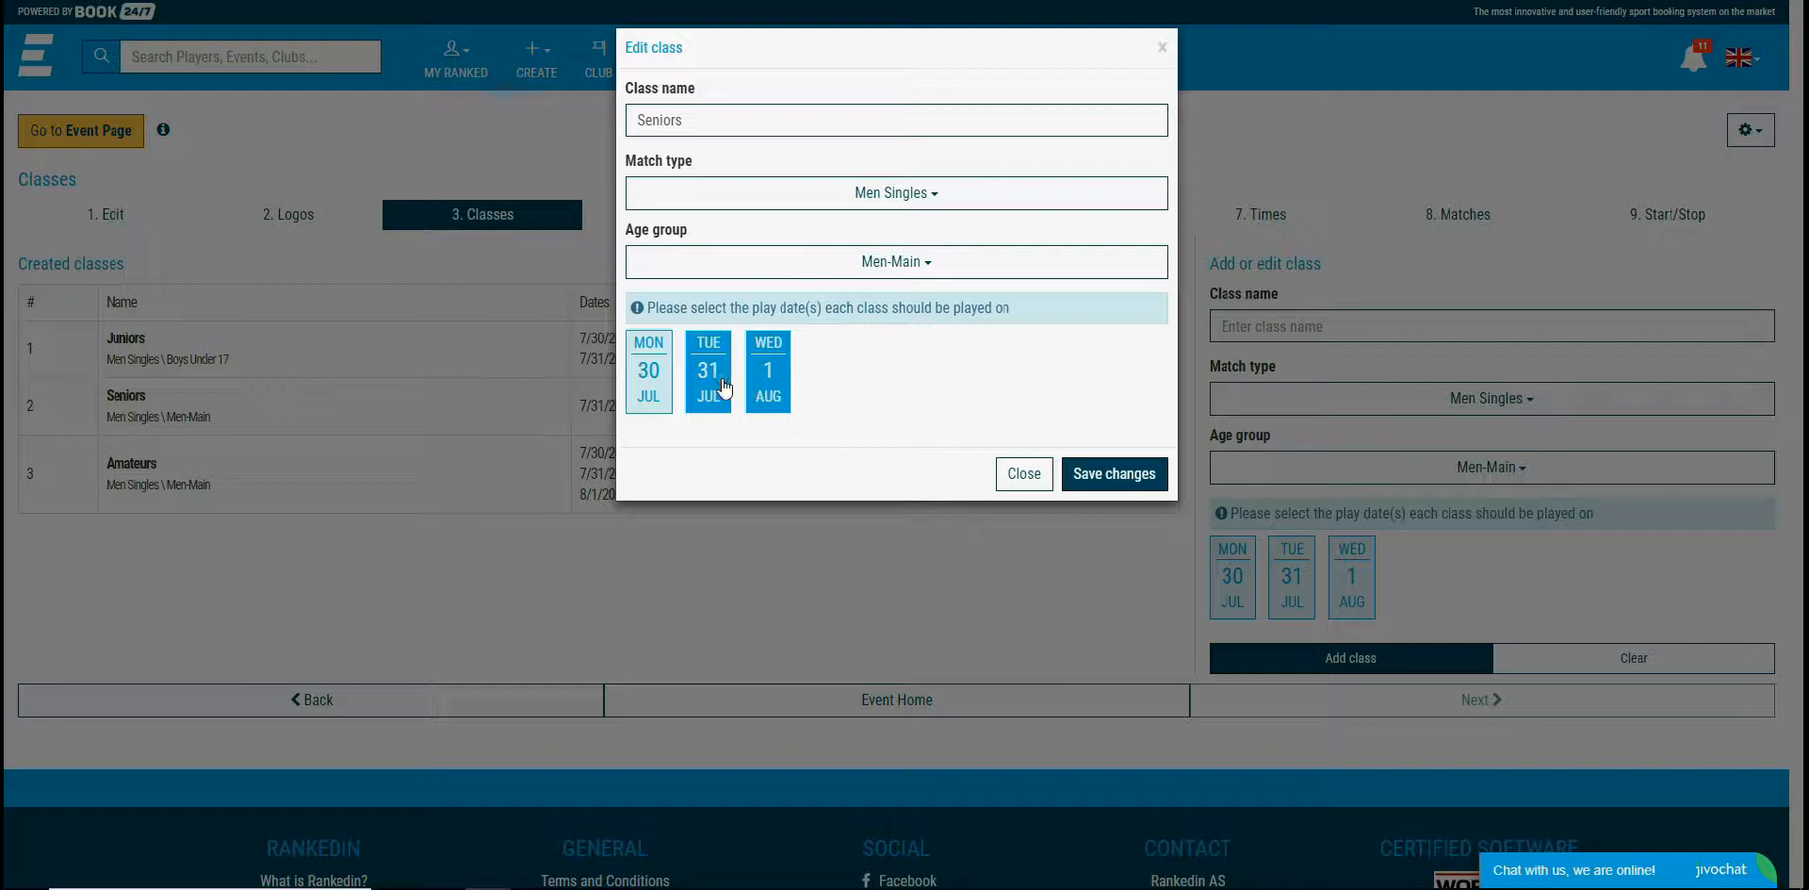
{"action": "left_click", "coordinate": [1108, 471]}
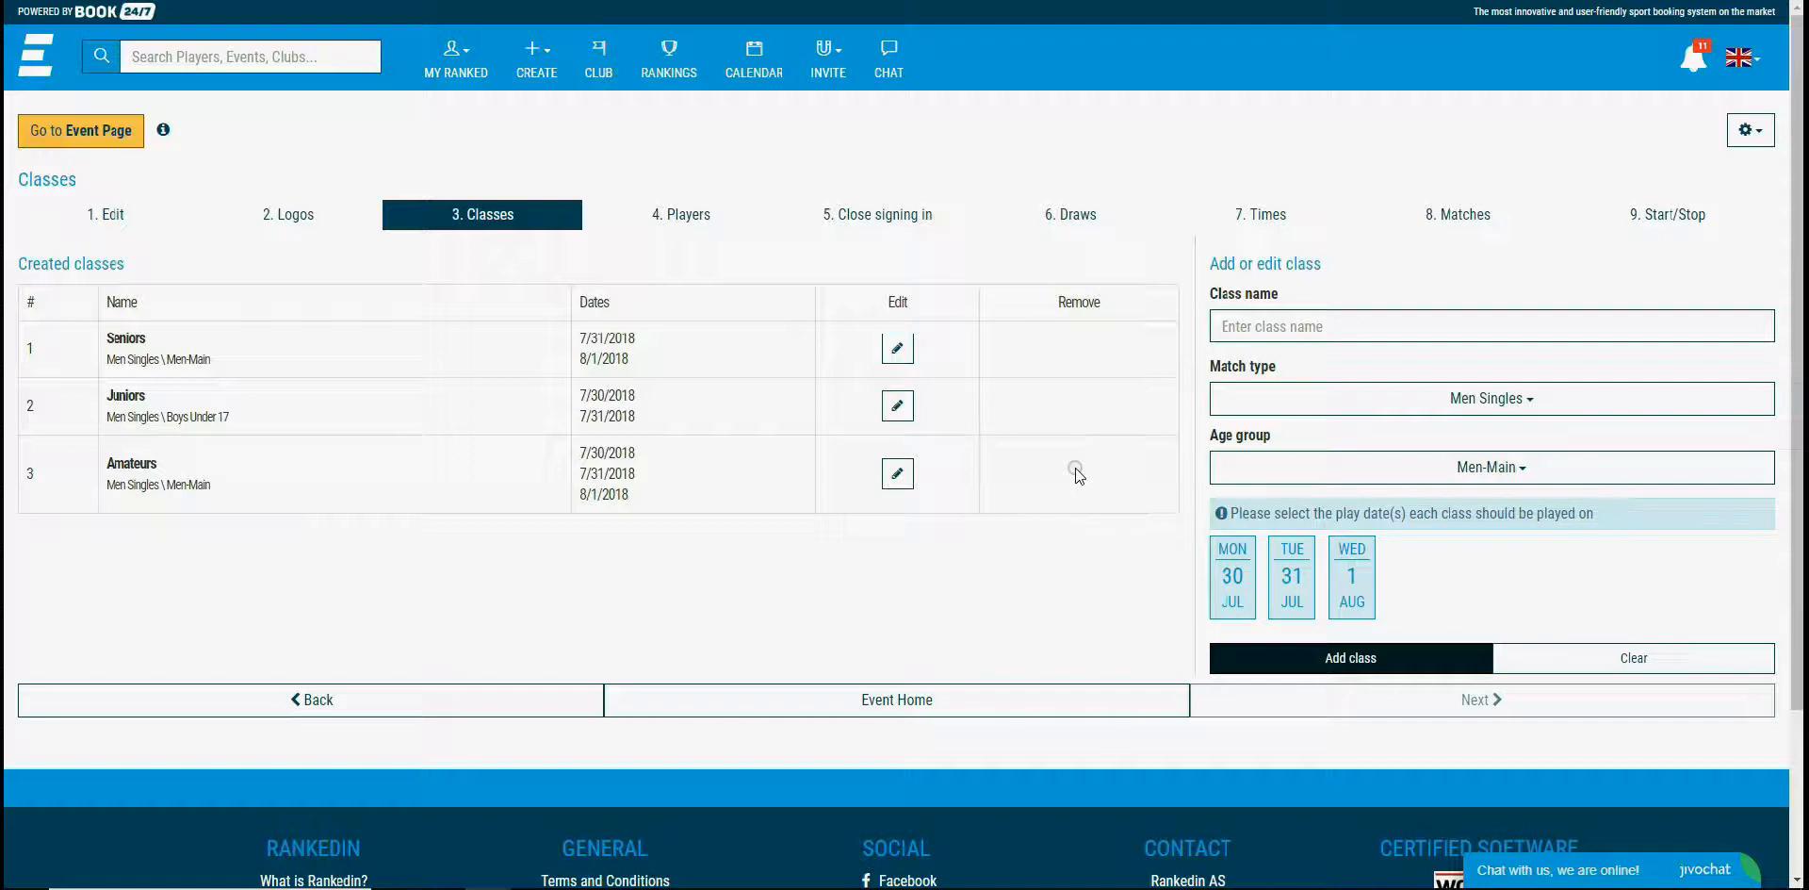
In the advanced time settings, limit player rounds to 3 on Monday 30 July for Juniors and 3 on Tuesday 31 July for Seniors.
{"action": "left_click", "coordinate": [1261, 211]}
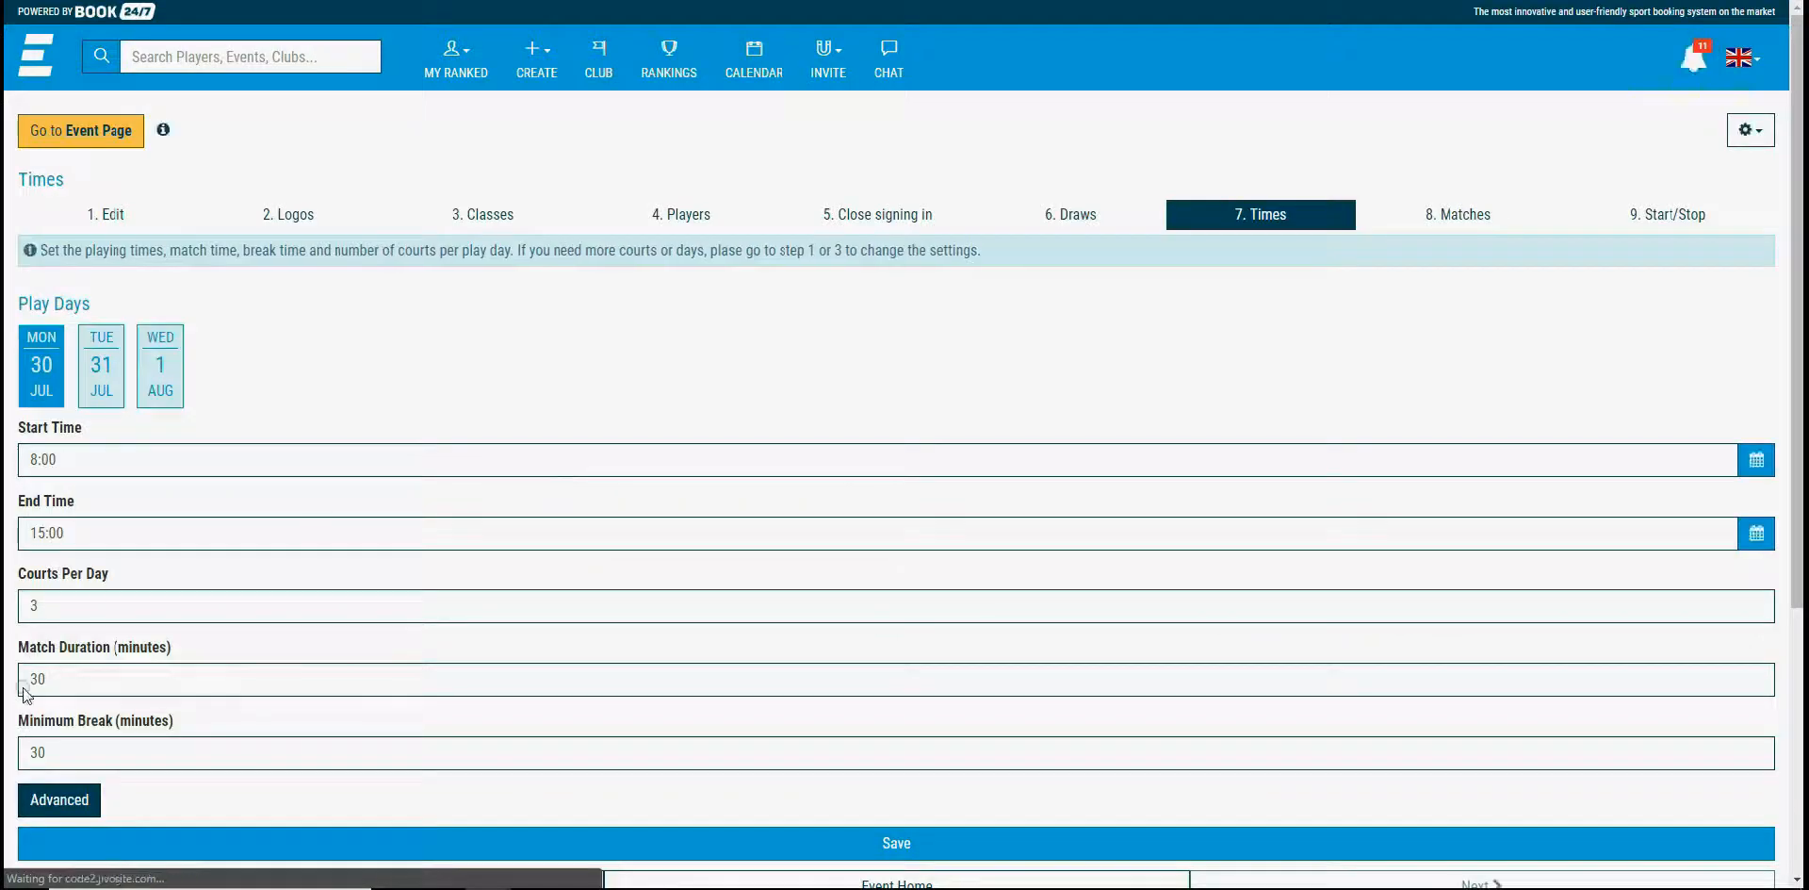
{"action": "scroll", "coordinate": [38, 688], "scroll_direction": "down", "scroll_amount": 1}
{"action": "left_click", "coordinate": [59, 700]}
{"action": "scroll", "coordinate": [165, 651], "scroll_direction": "down", "scroll_amount": 3}
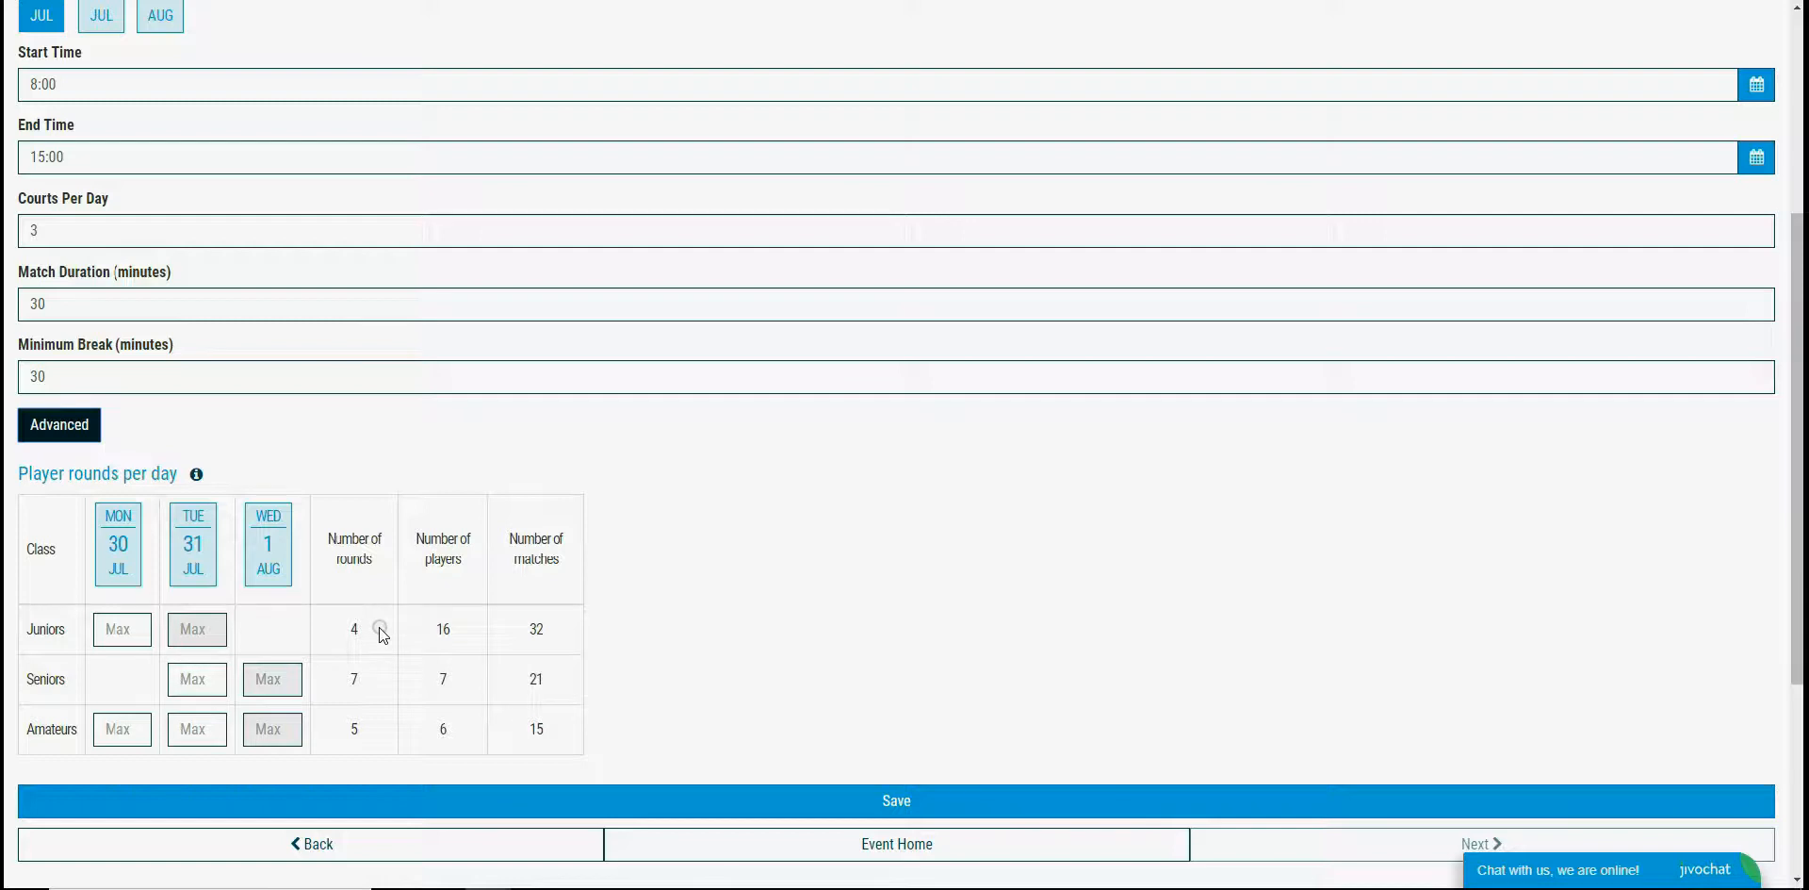
{"action": "left_click", "coordinate": [121, 622]}
{"action": "type", "text": "3"}
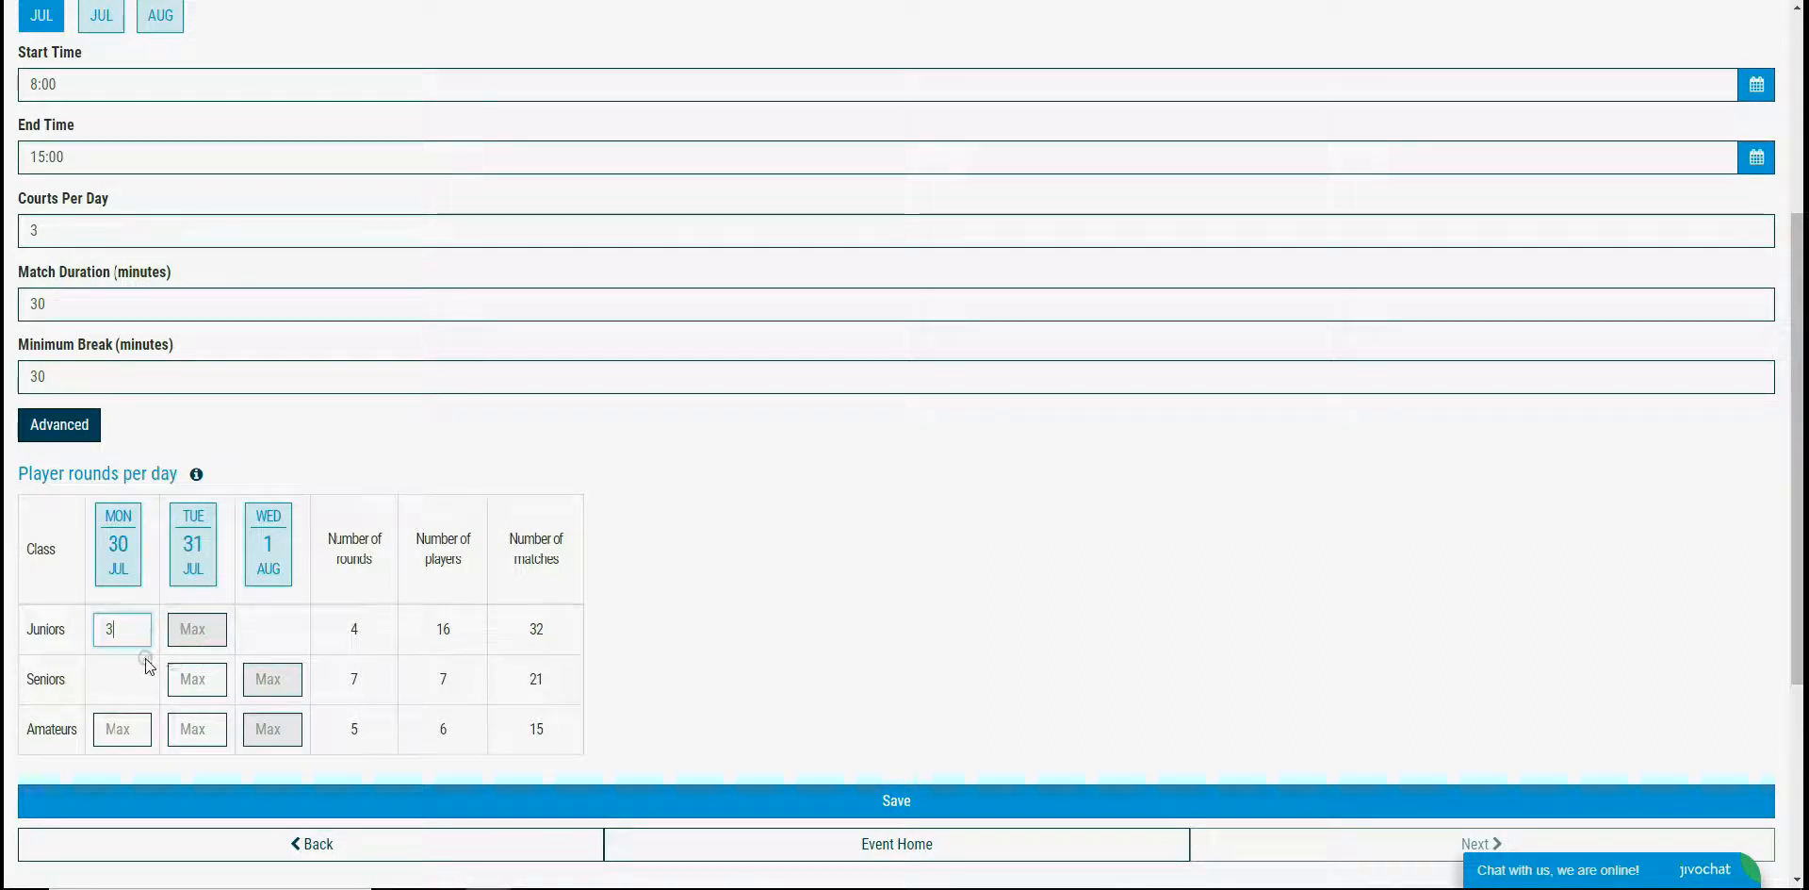
{"action": "left_click", "coordinate": [191, 678]}
{"action": "type", "text": "3"}
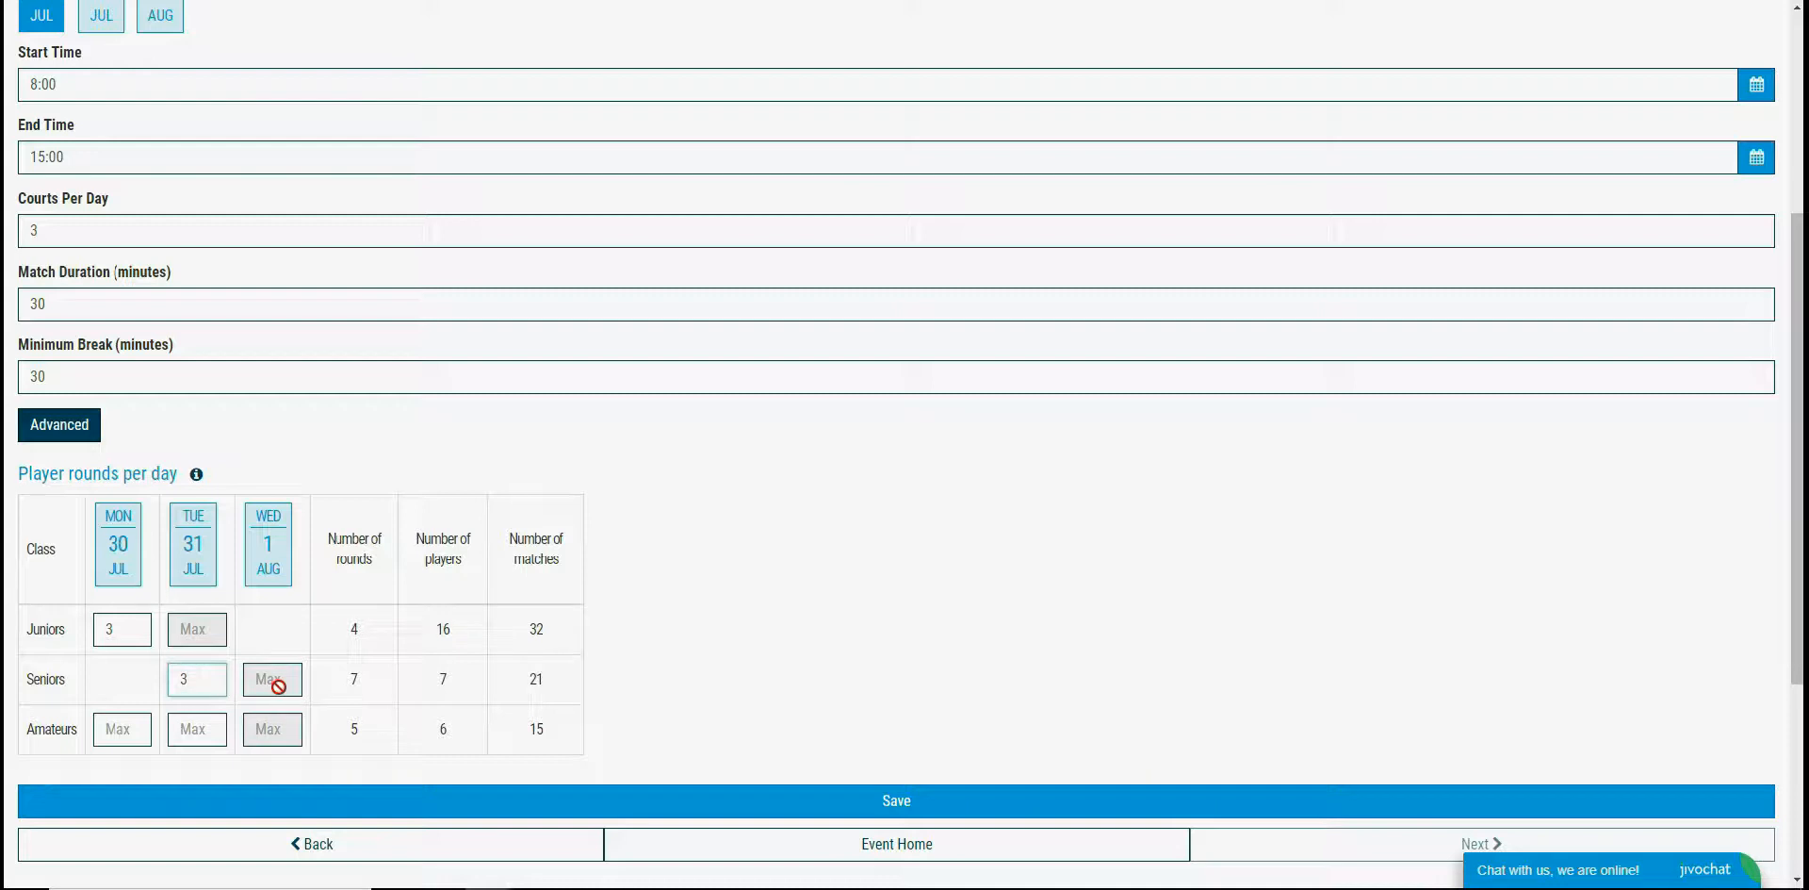
Limit the Amateurs' player rounds to 3 on Monday 30 July and 1 on Tuesday 31 July, and save the time settings.
{"action": "left_click", "coordinate": [115, 728]}
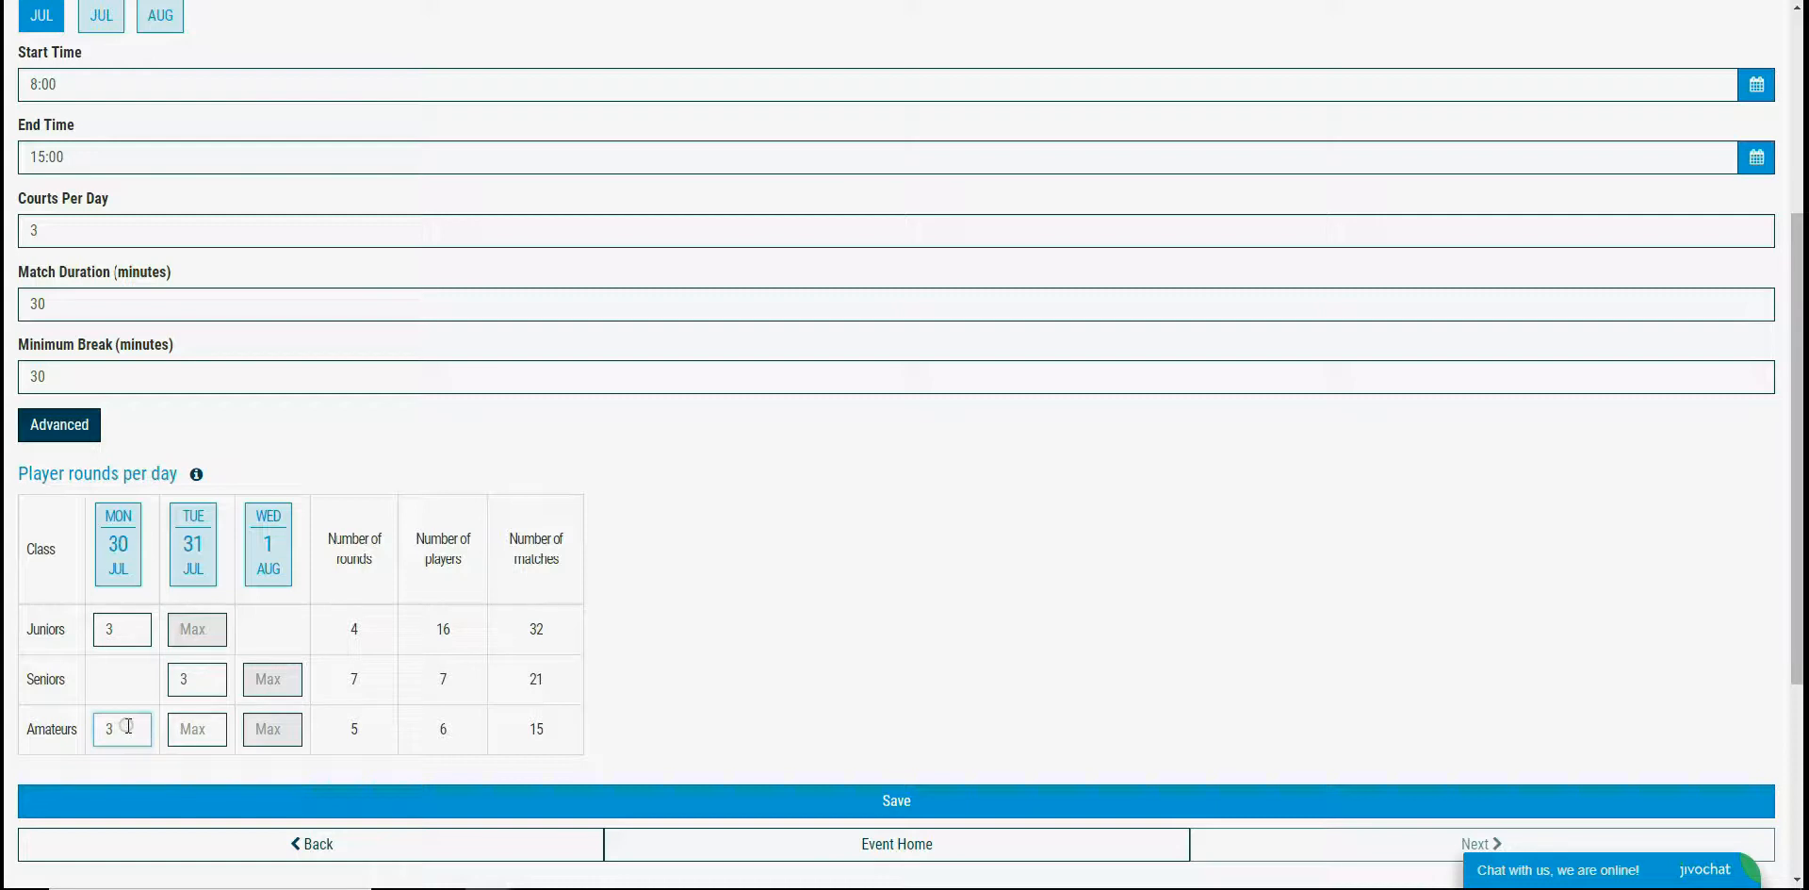
{"action": "left_click", "coordinate": [198, 729]}
{"action": "type", "text": "1"}
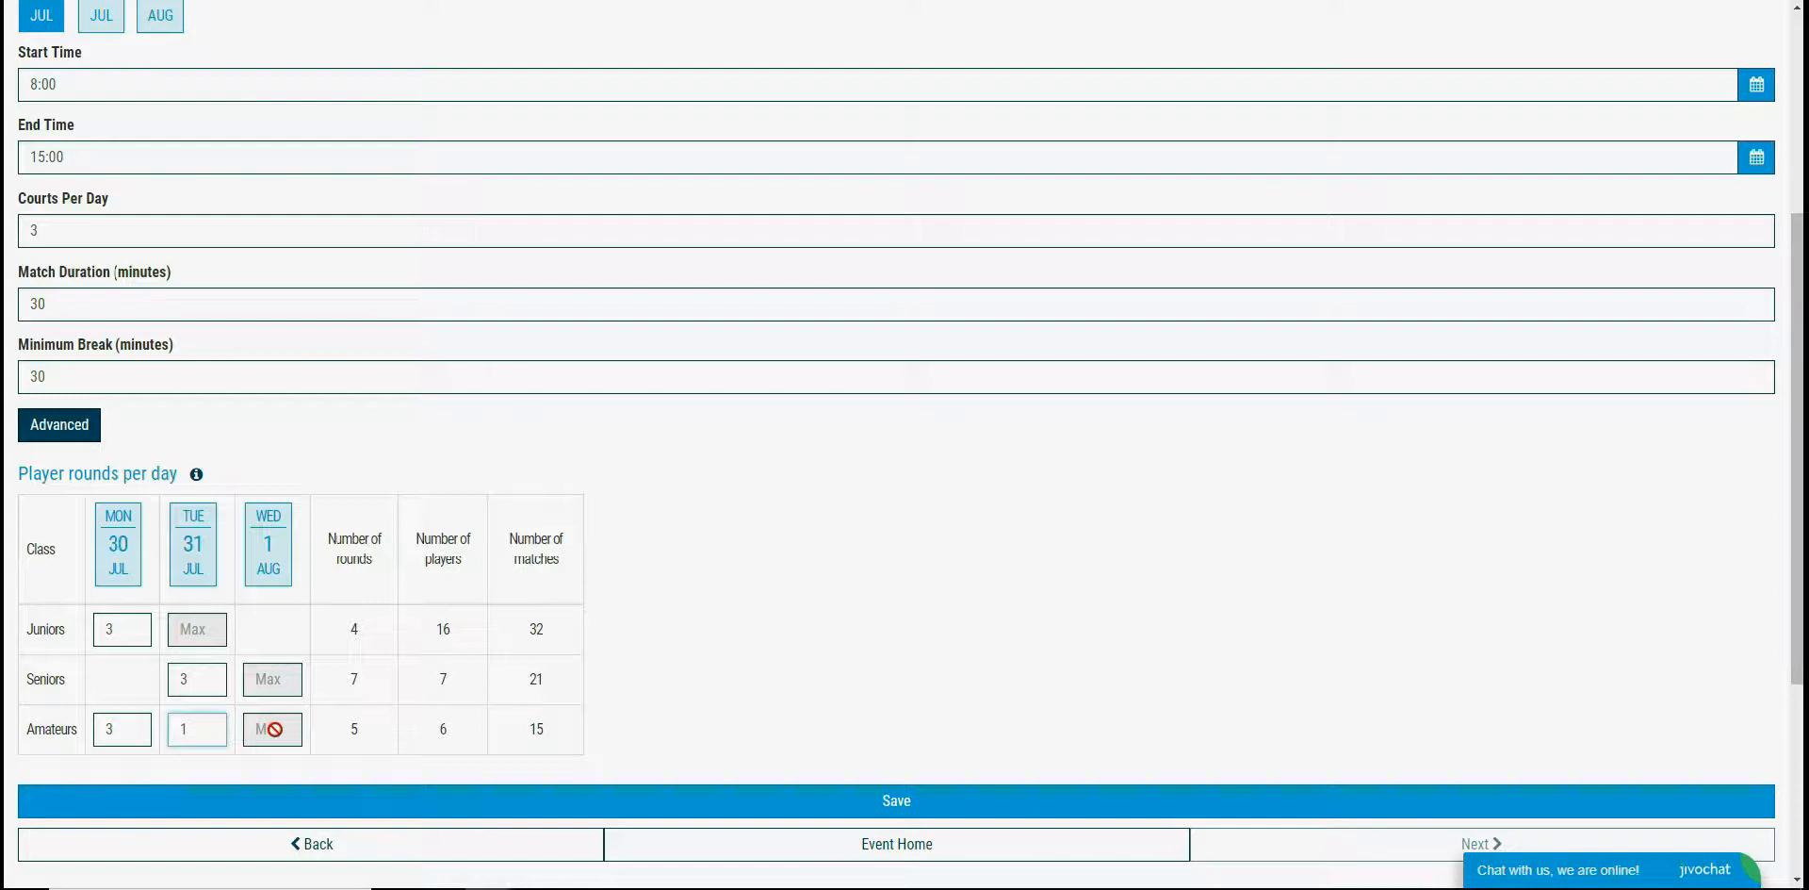
{"action": "left_click", "coordinate": [893, 800]}
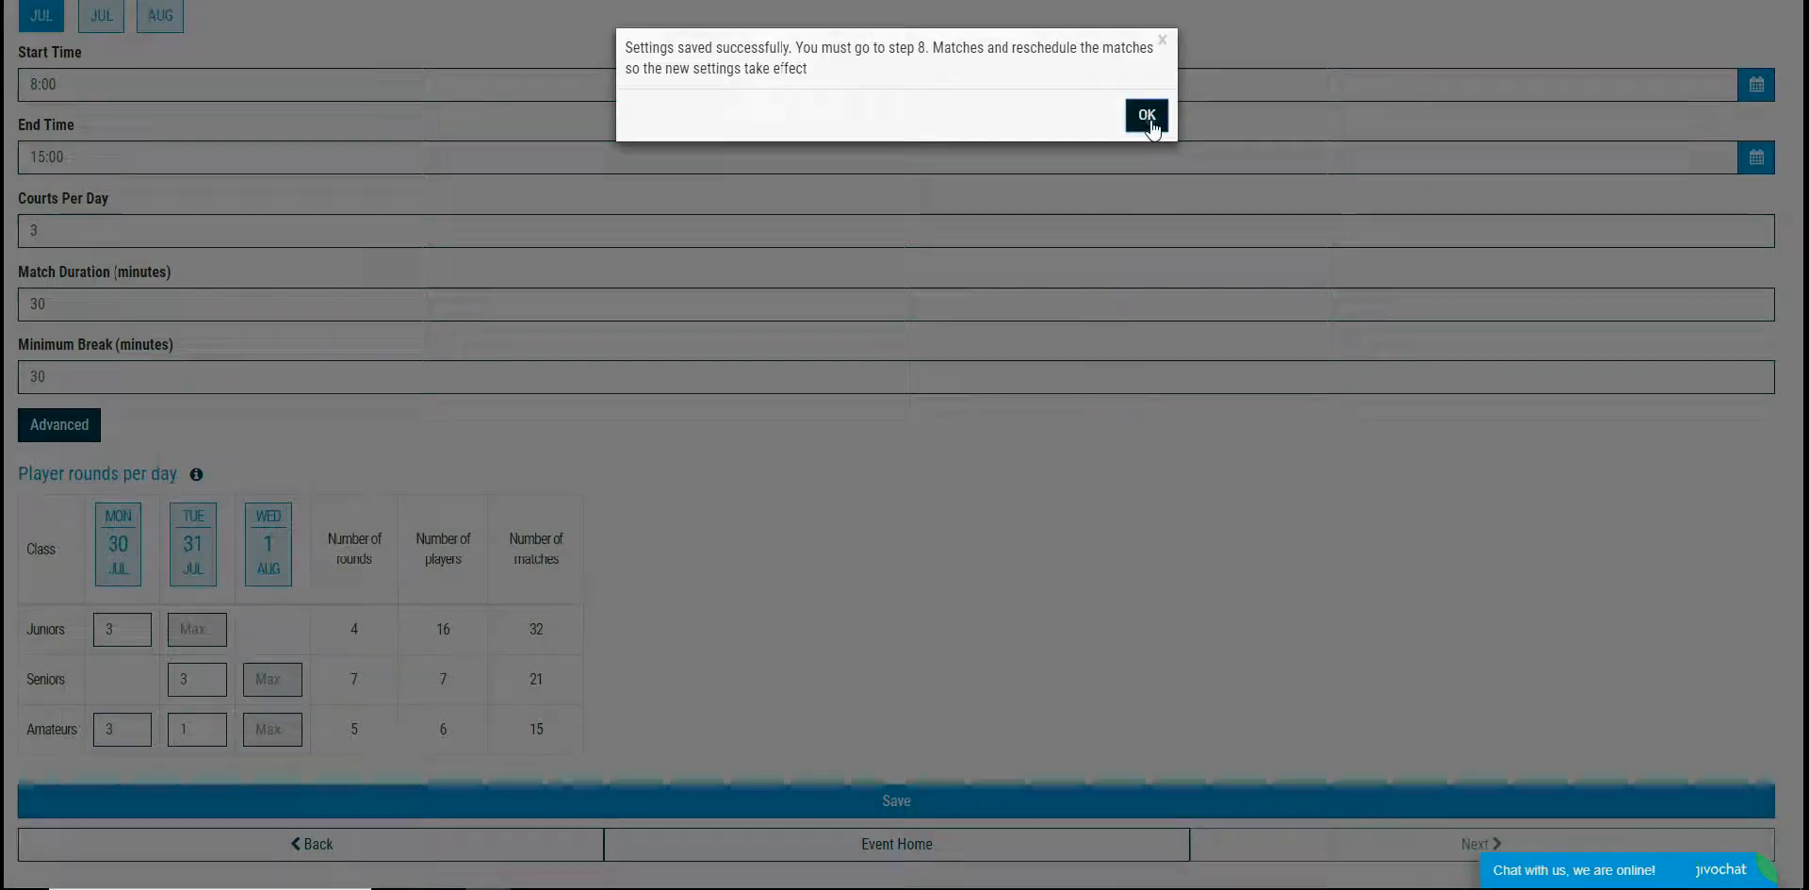
{"action": "left_click", "coordinate": [1147, 113]}
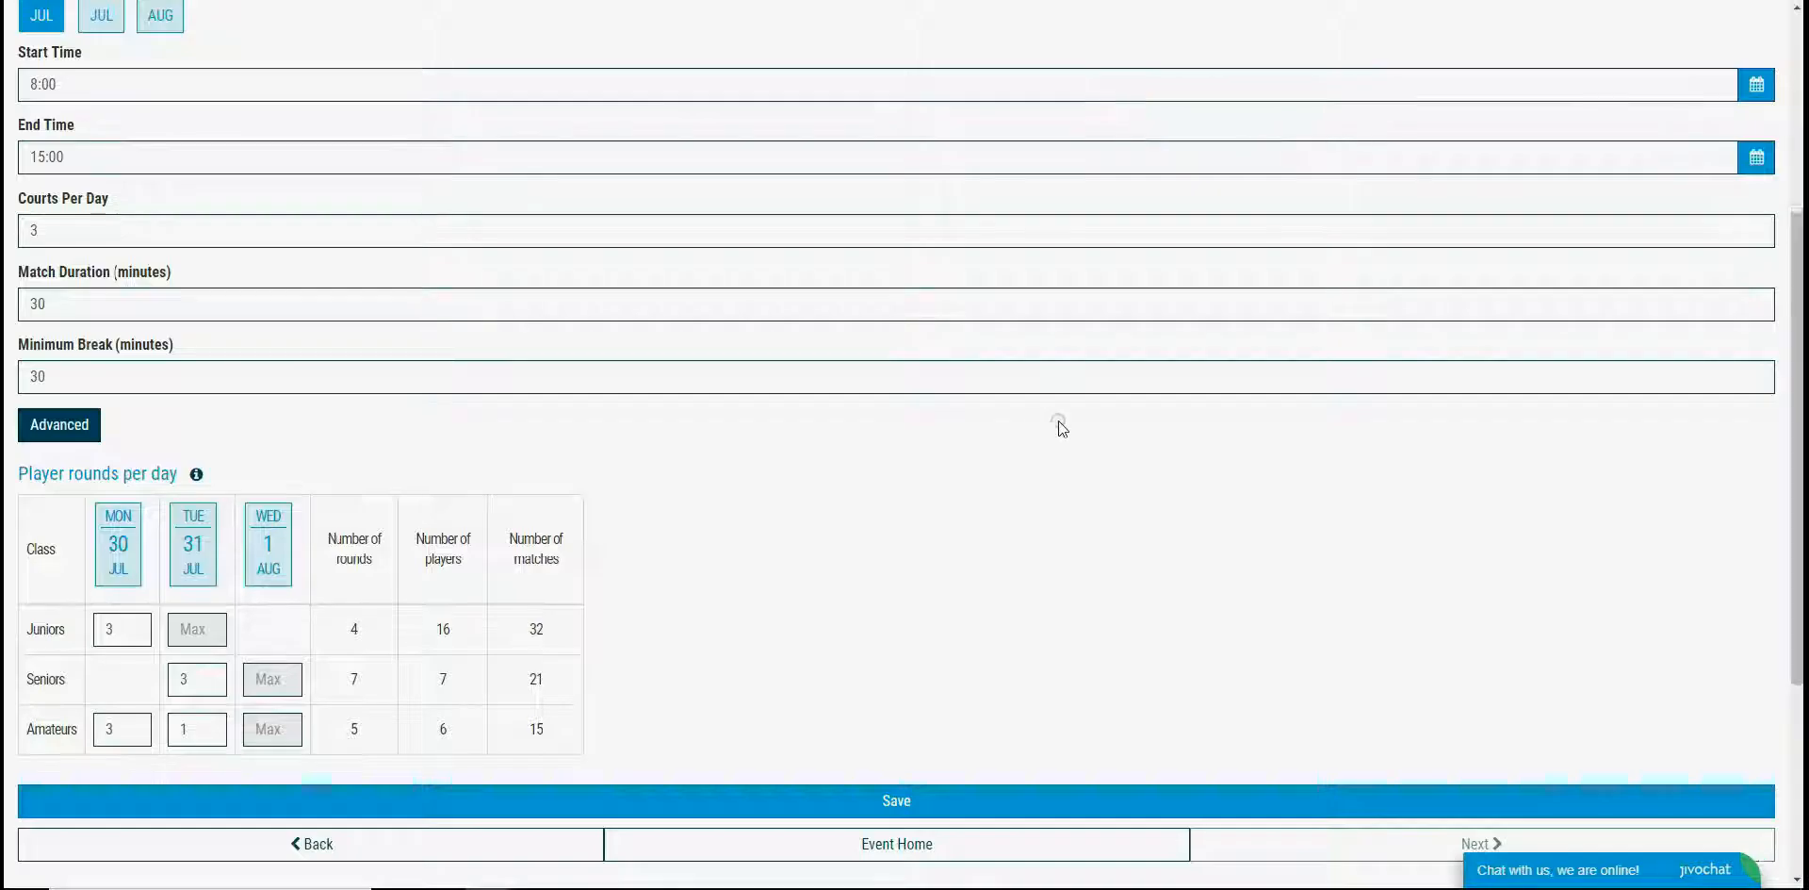
Reschedule the matches with the new round limits, confirm, and reload the page to view the updated timetable.
{"action": "scroll", "coordinate": [1059, 420], "scroll_direction": "up", "scroll_amount": 4}
{"action": "left_click", "coordinate": [1413, 211]}
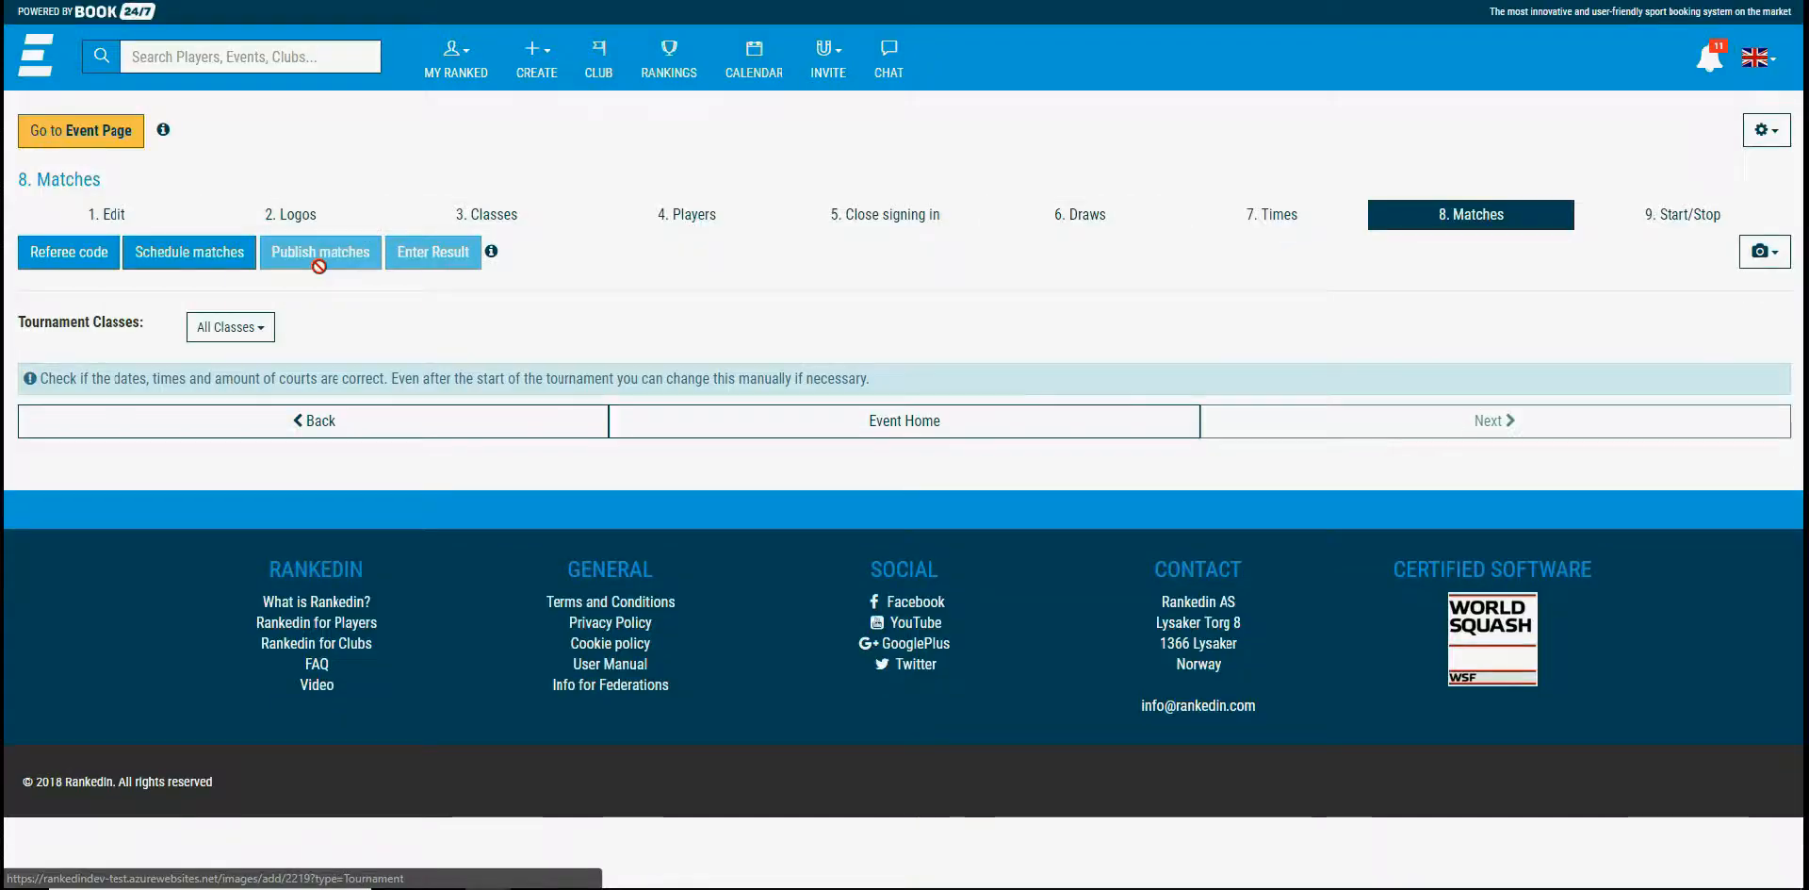
{"action": "left_click", "coordinate": [170, 258]}
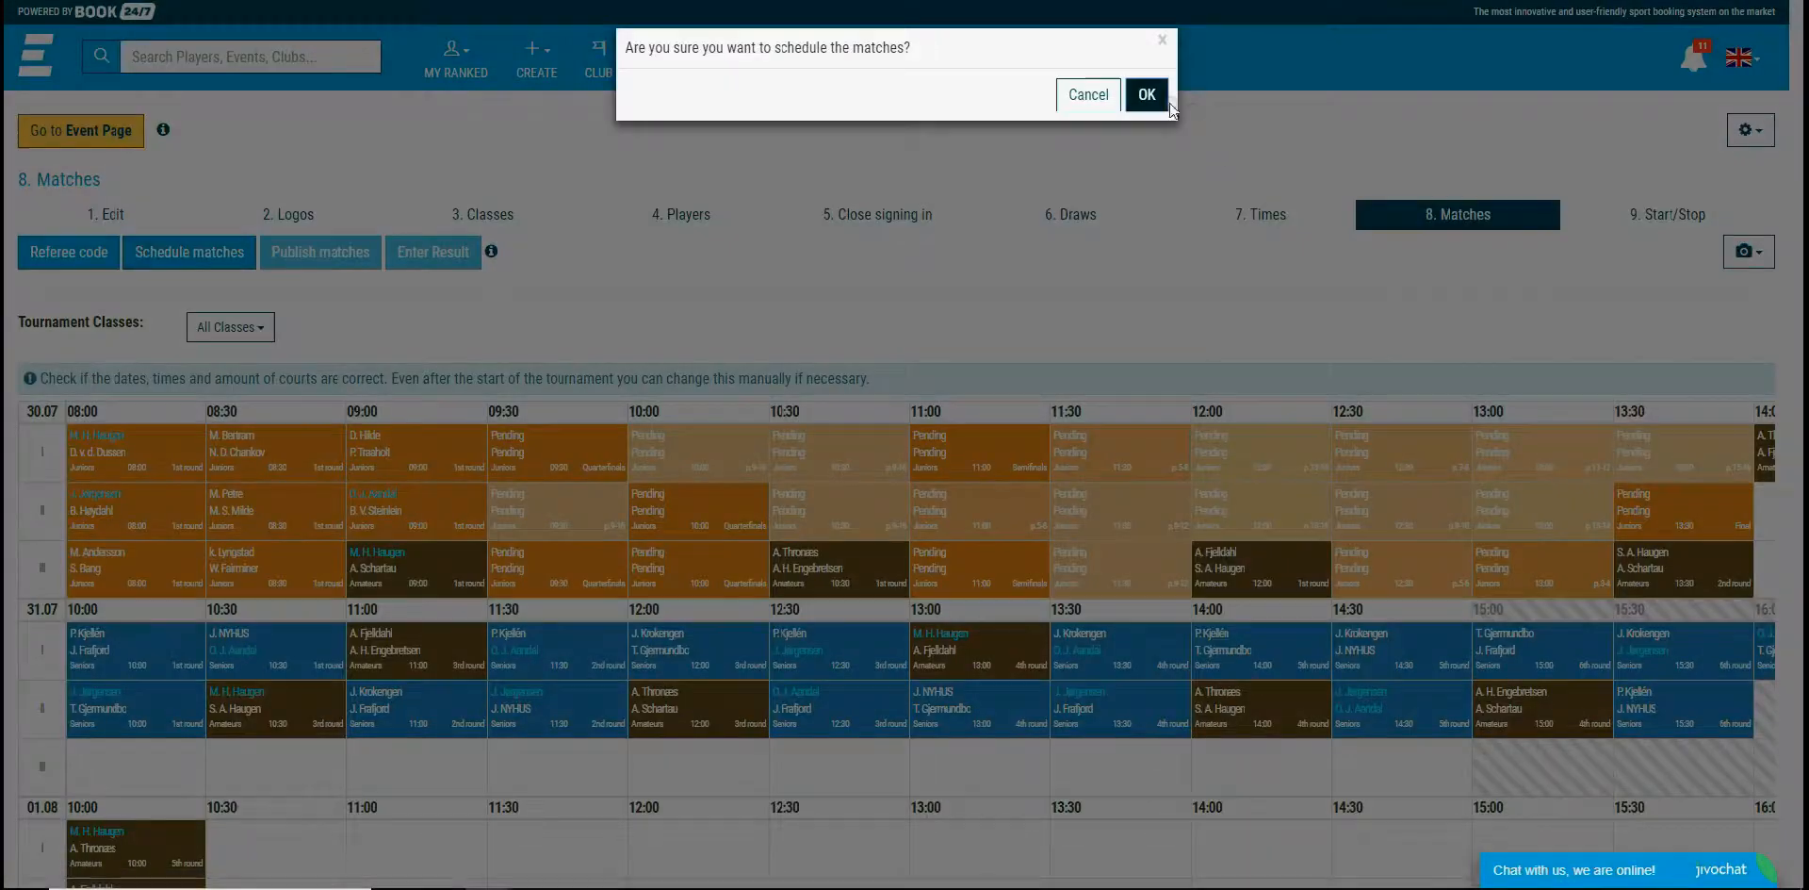
{"action": "left_click", "coordinate": [1161, 98]}
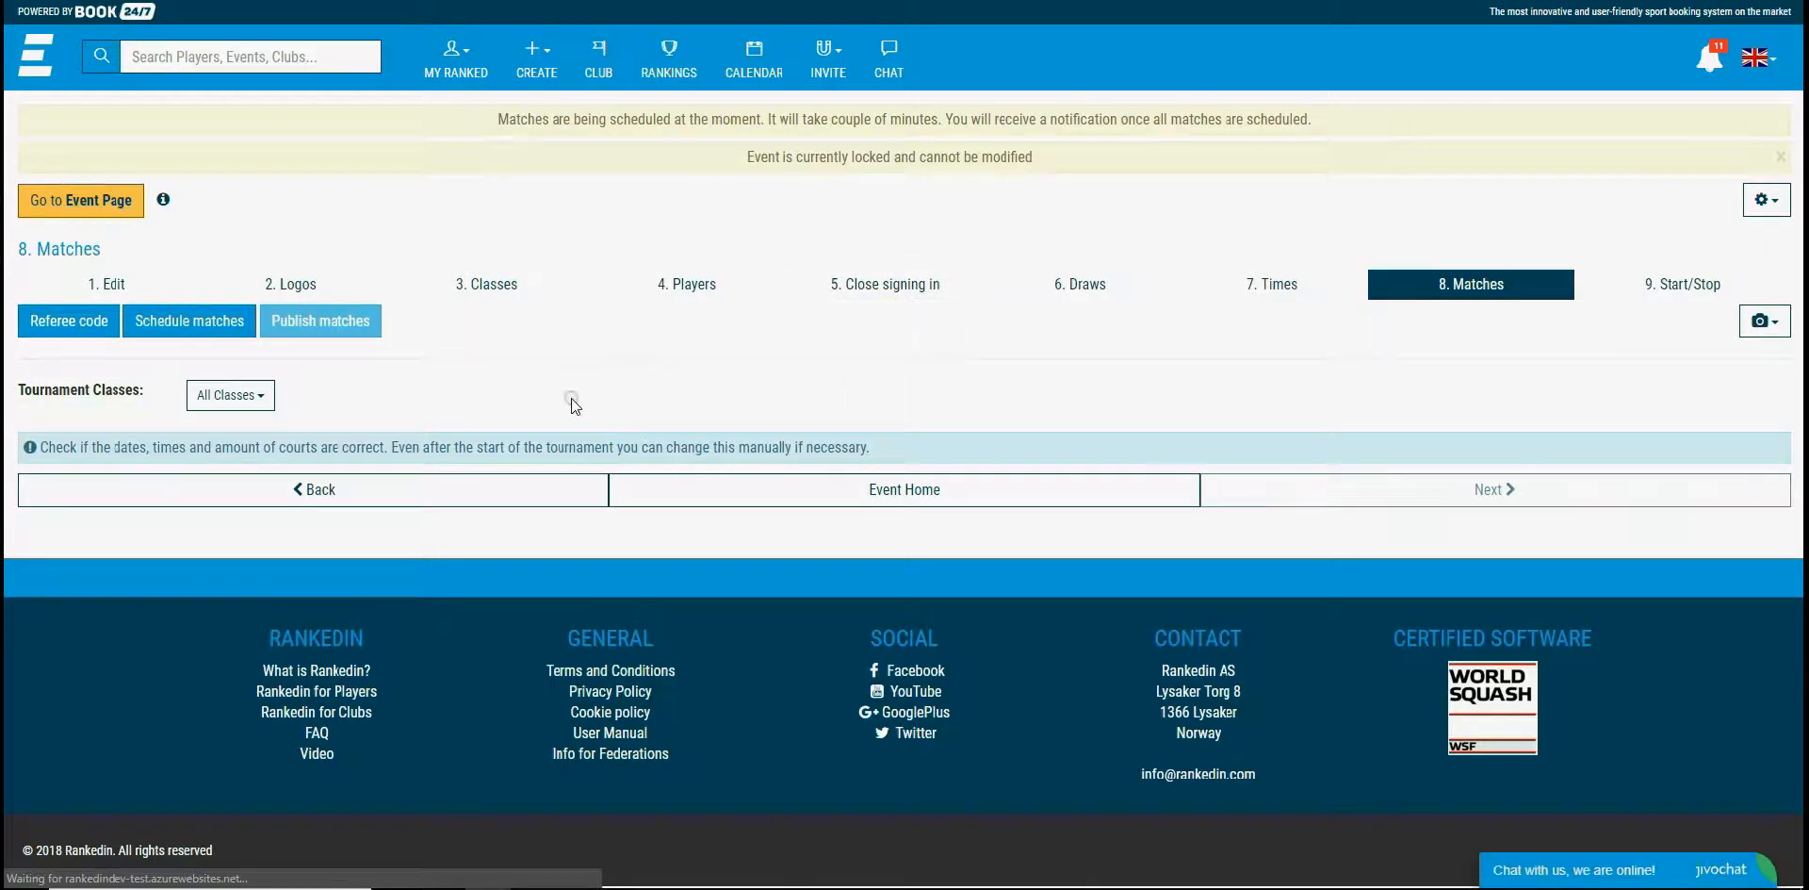
{"action": "right_click", "coordinate": [557, 396]}
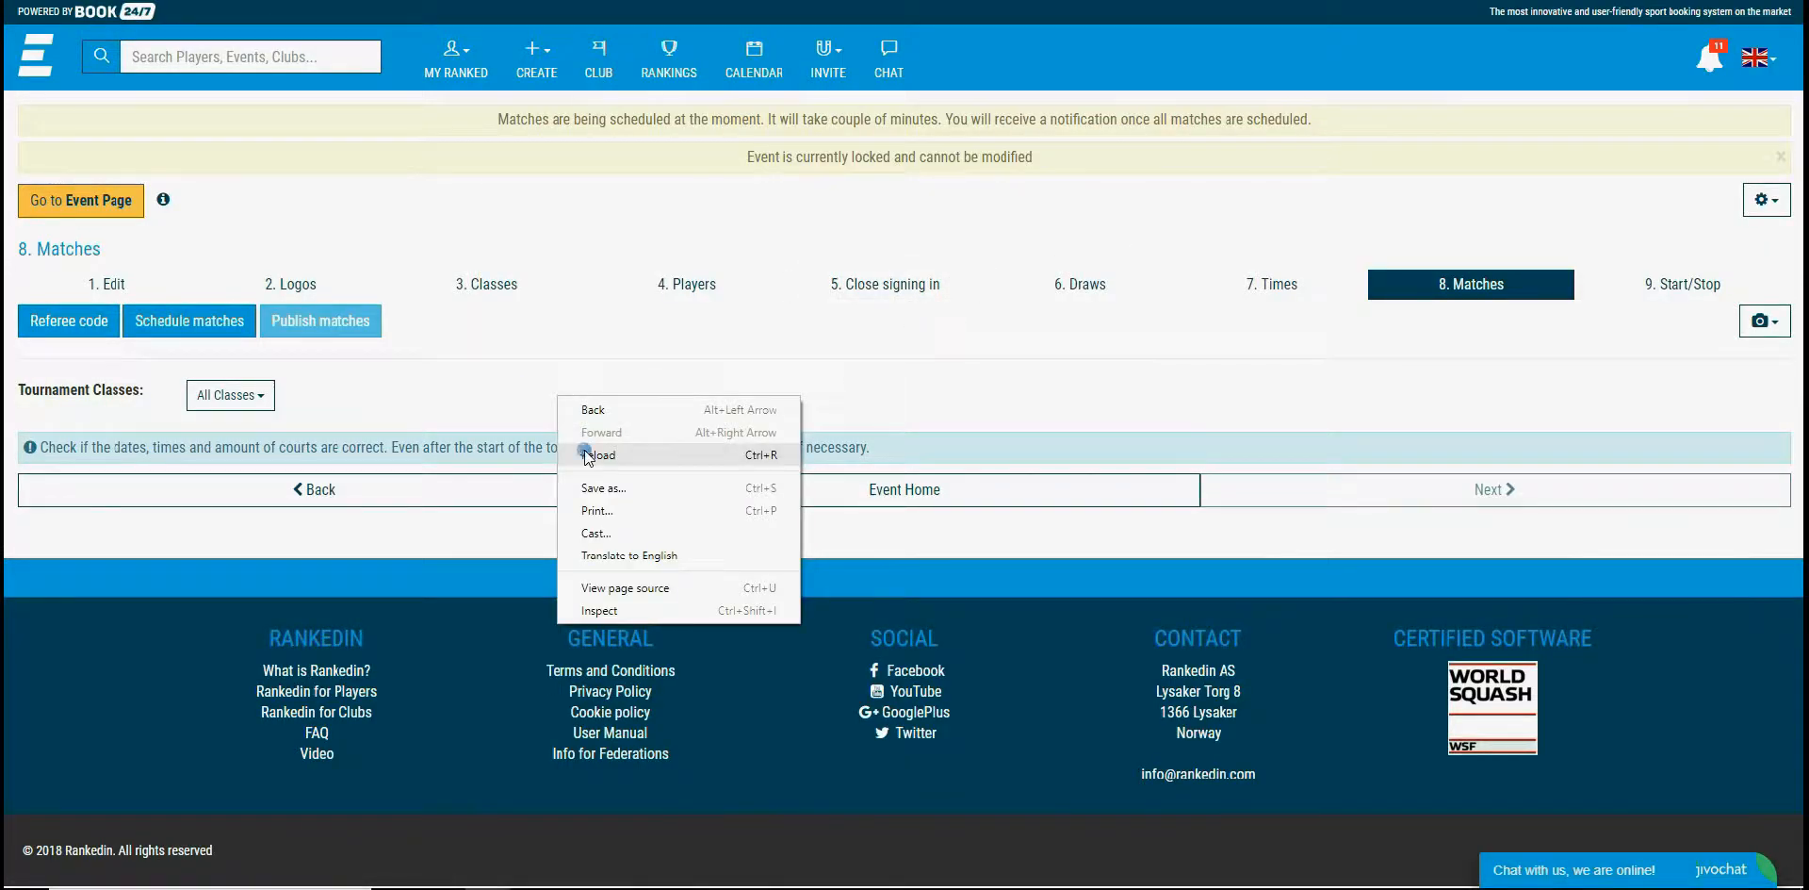
{"action": "left_click", "coordinate": [586, 456]}
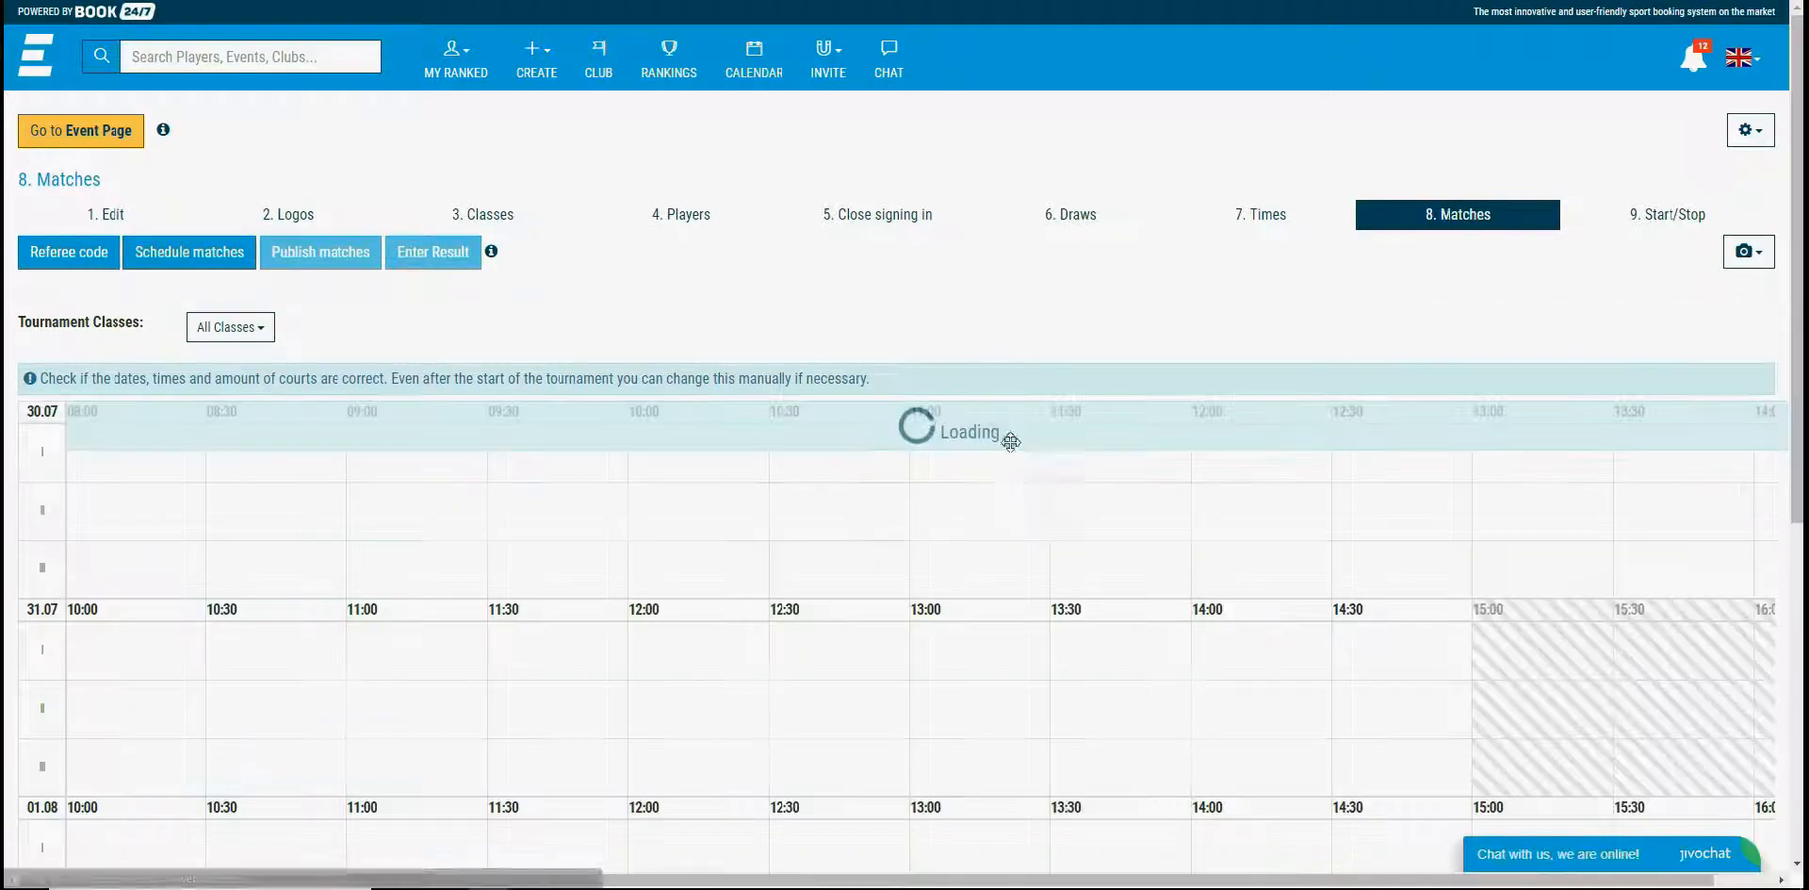
{"action": "scroll", "coordinate": [1065, 518], "scroll_direction": "down", "scroll_amount": 1}
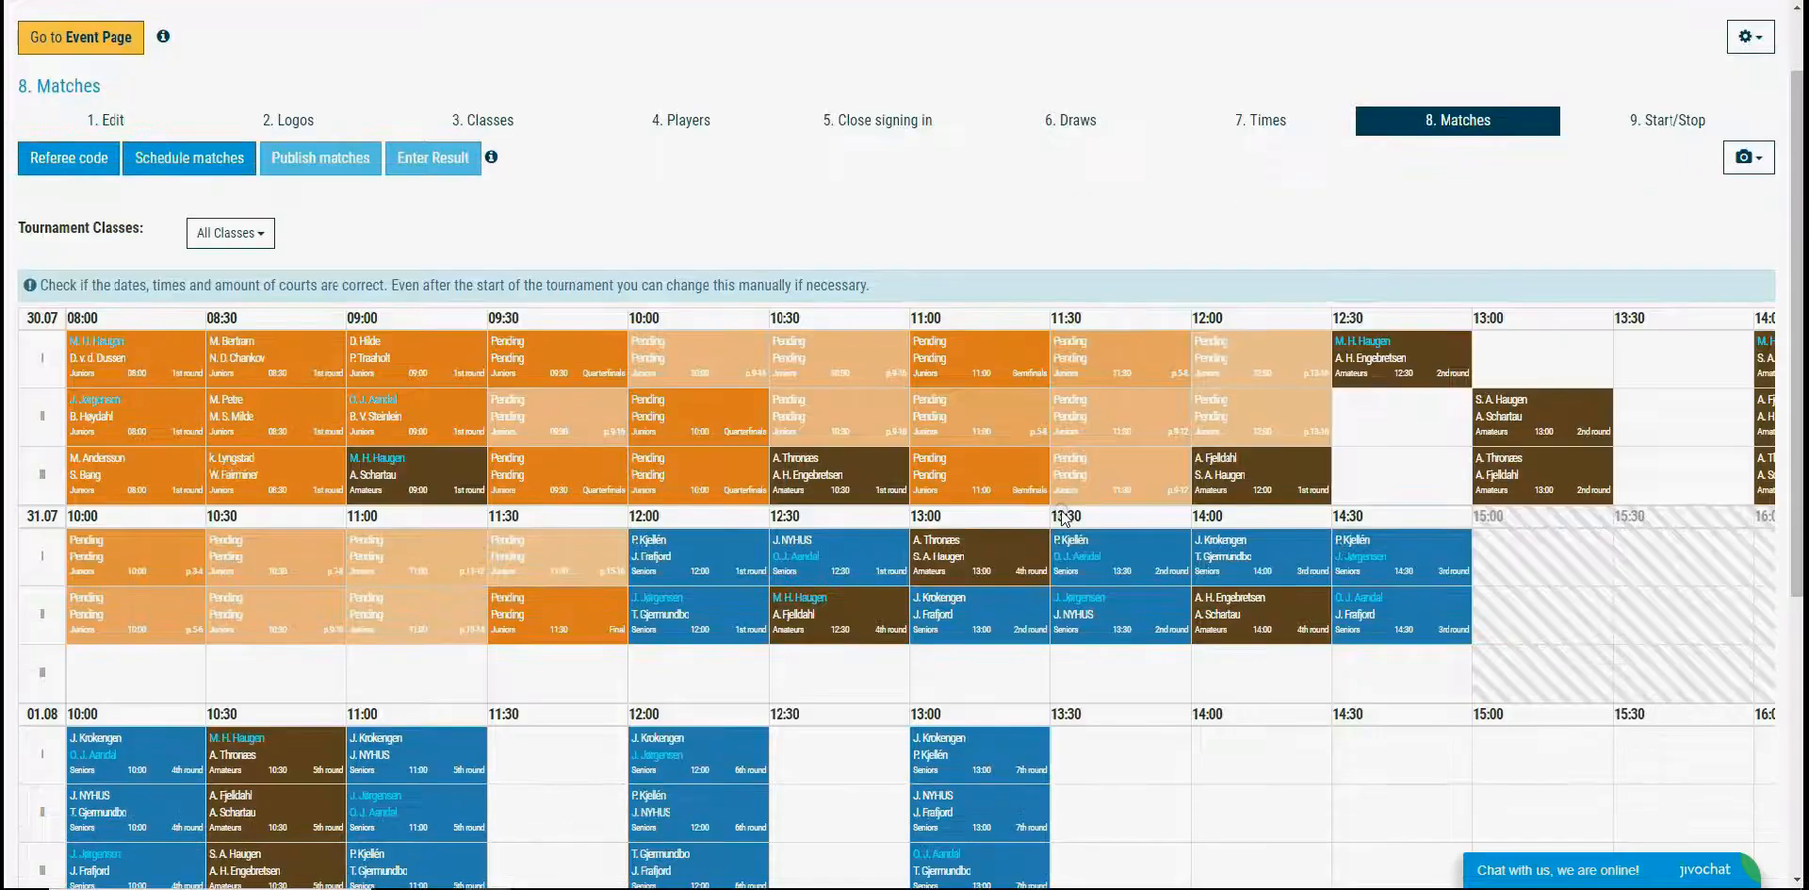
Move the 13:00 Seniors 7th-round match on court I on 1 August to 13:30 on the same court.
{"action": "scroll", "coordinate": [1060, 556], "scroll_direction": "down", "scroll_amount": 1}
{"action": "scroll", "coordinate": [1139, 581], "scroll_direction": "right", "scroll_amount": 1}
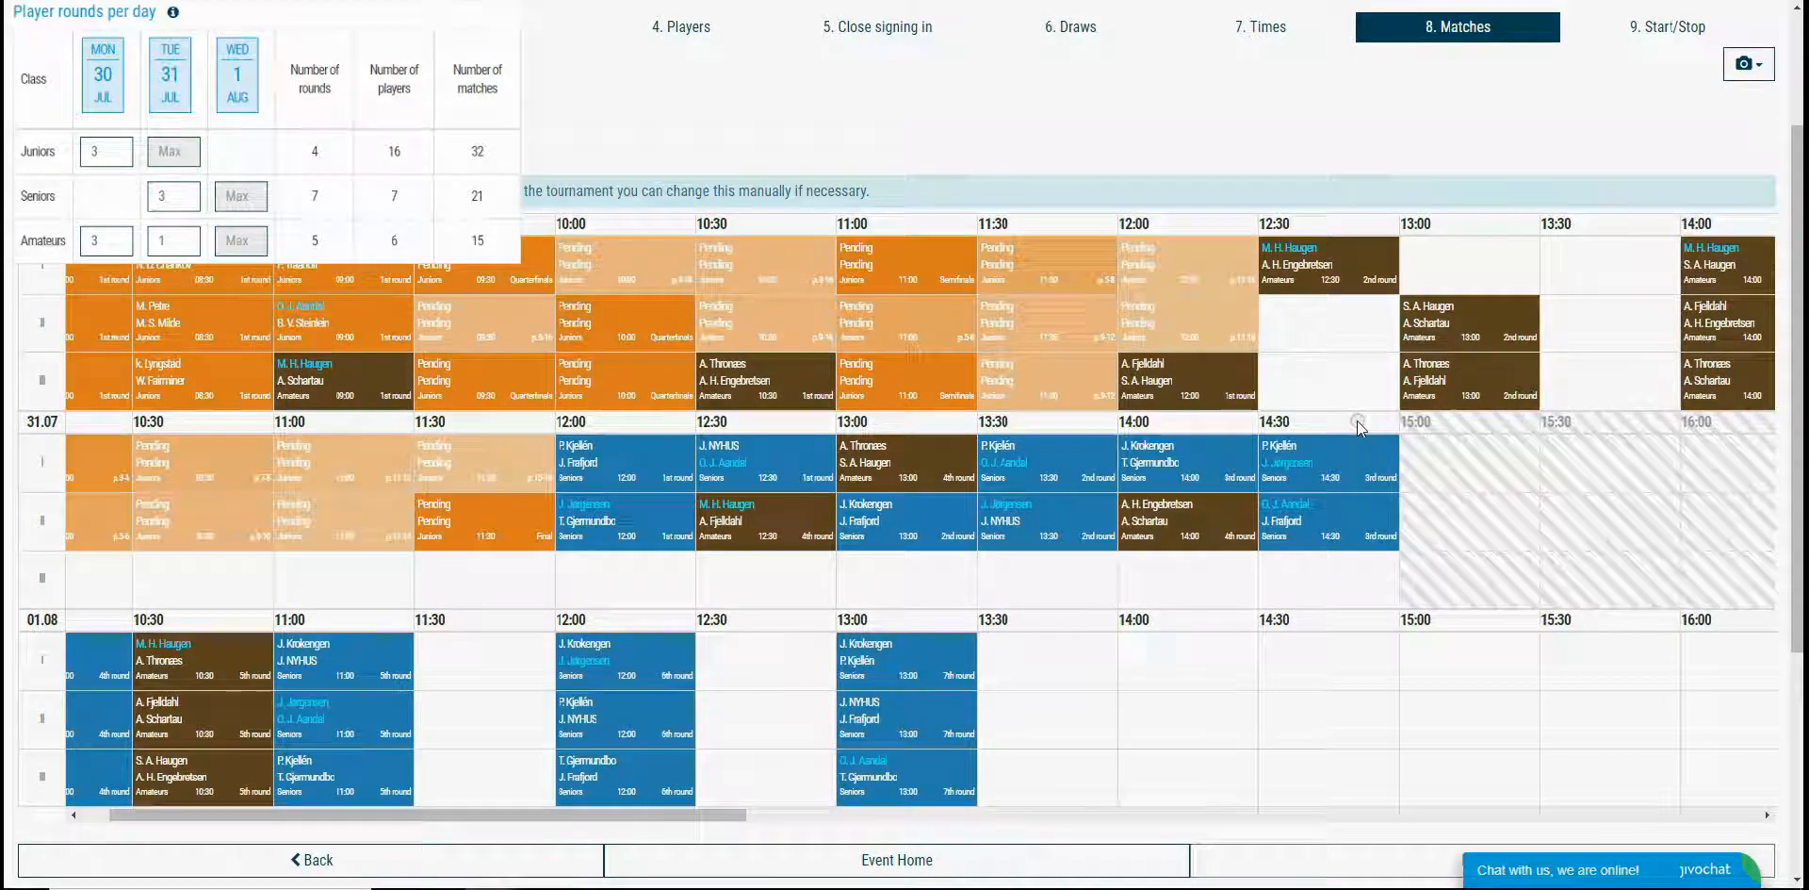
{"action": "scroll", "coordinate": [1352, 419], "scroll_direction": "left", "scroll_amount": 2}
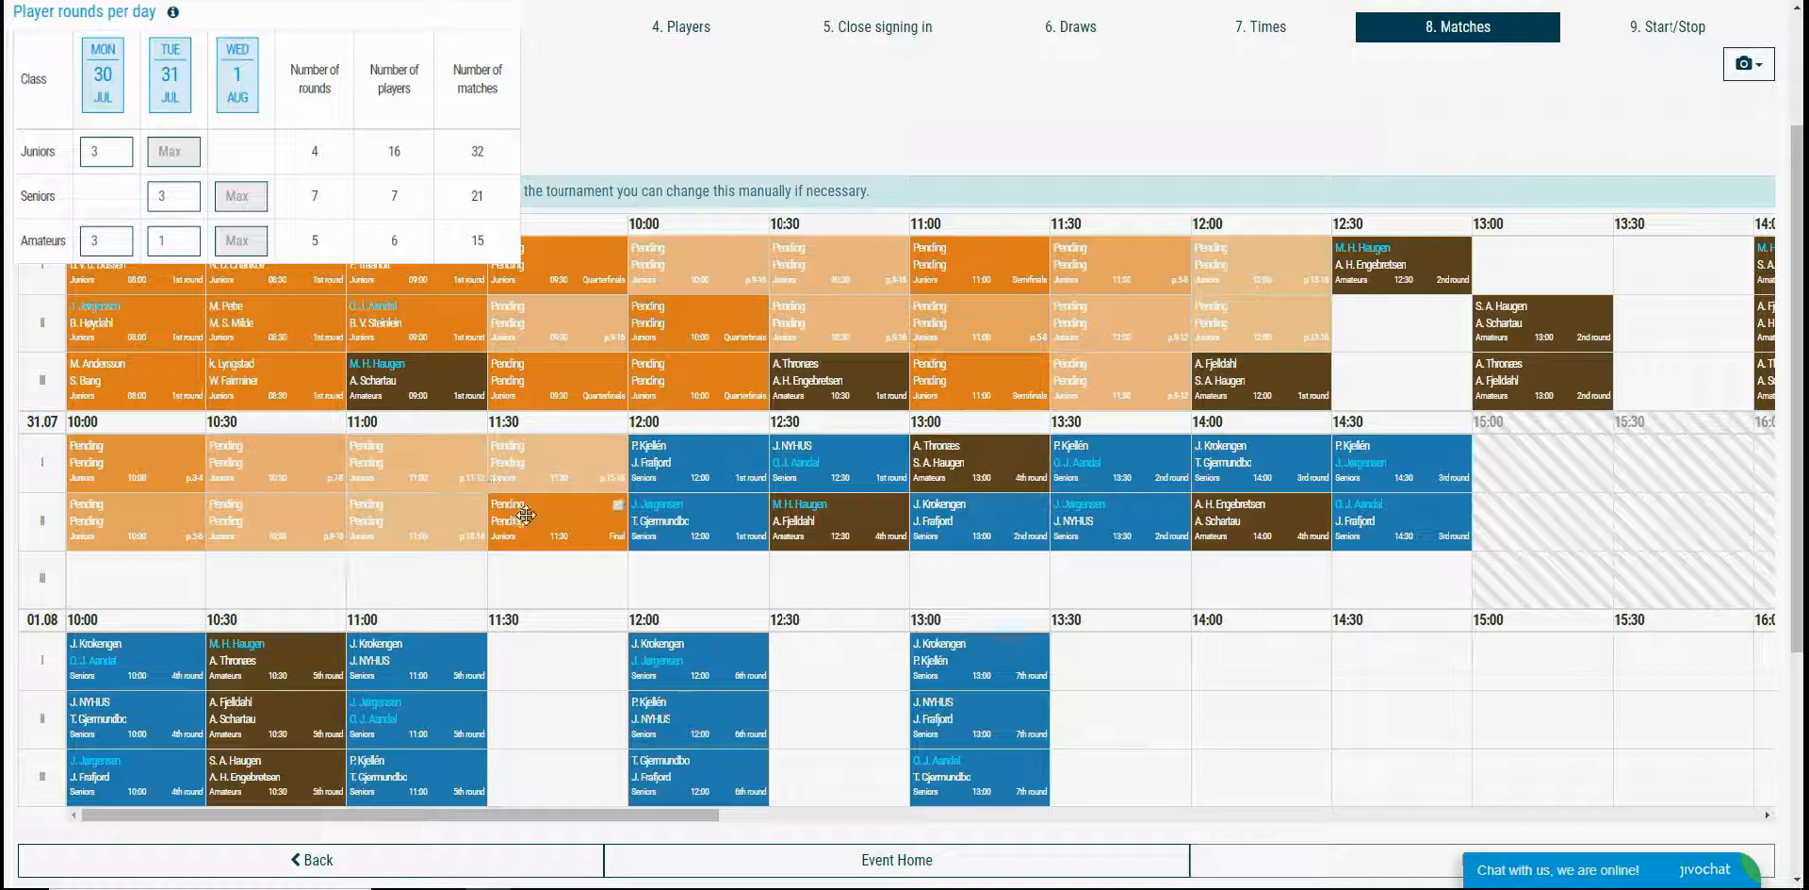
{"action": "mouse_move", "coordinate": [953, 221]}
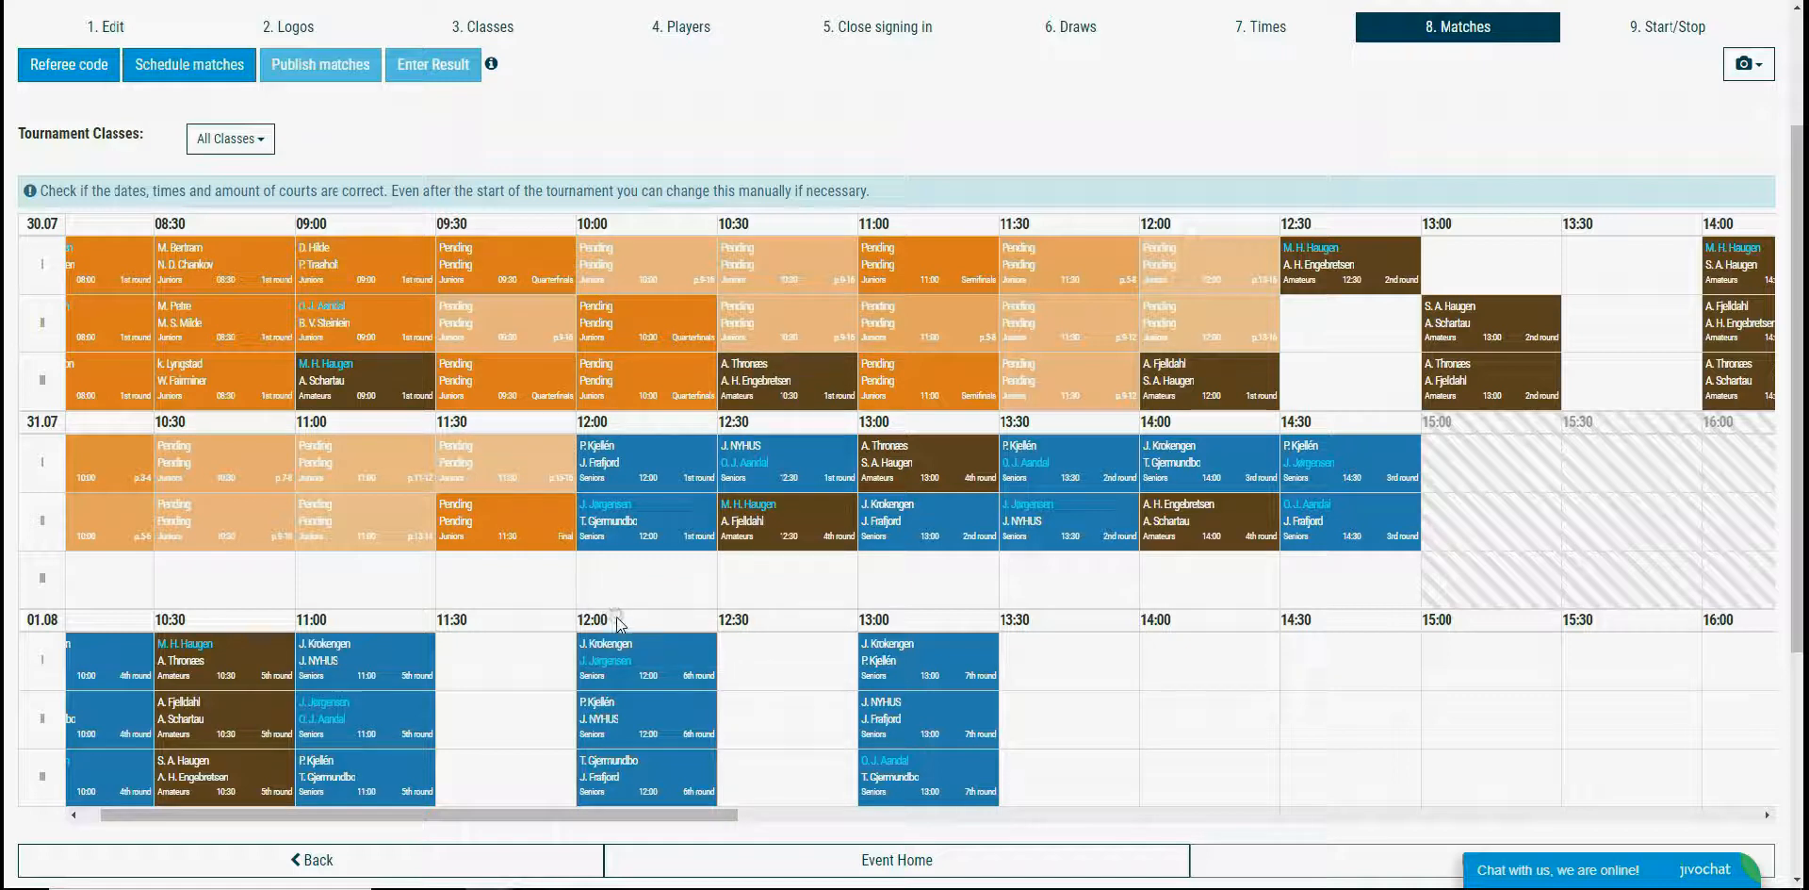
{"action": "left_click_drag", "start_coordinate": [928, 659], "coordinate": [1060, 665]}
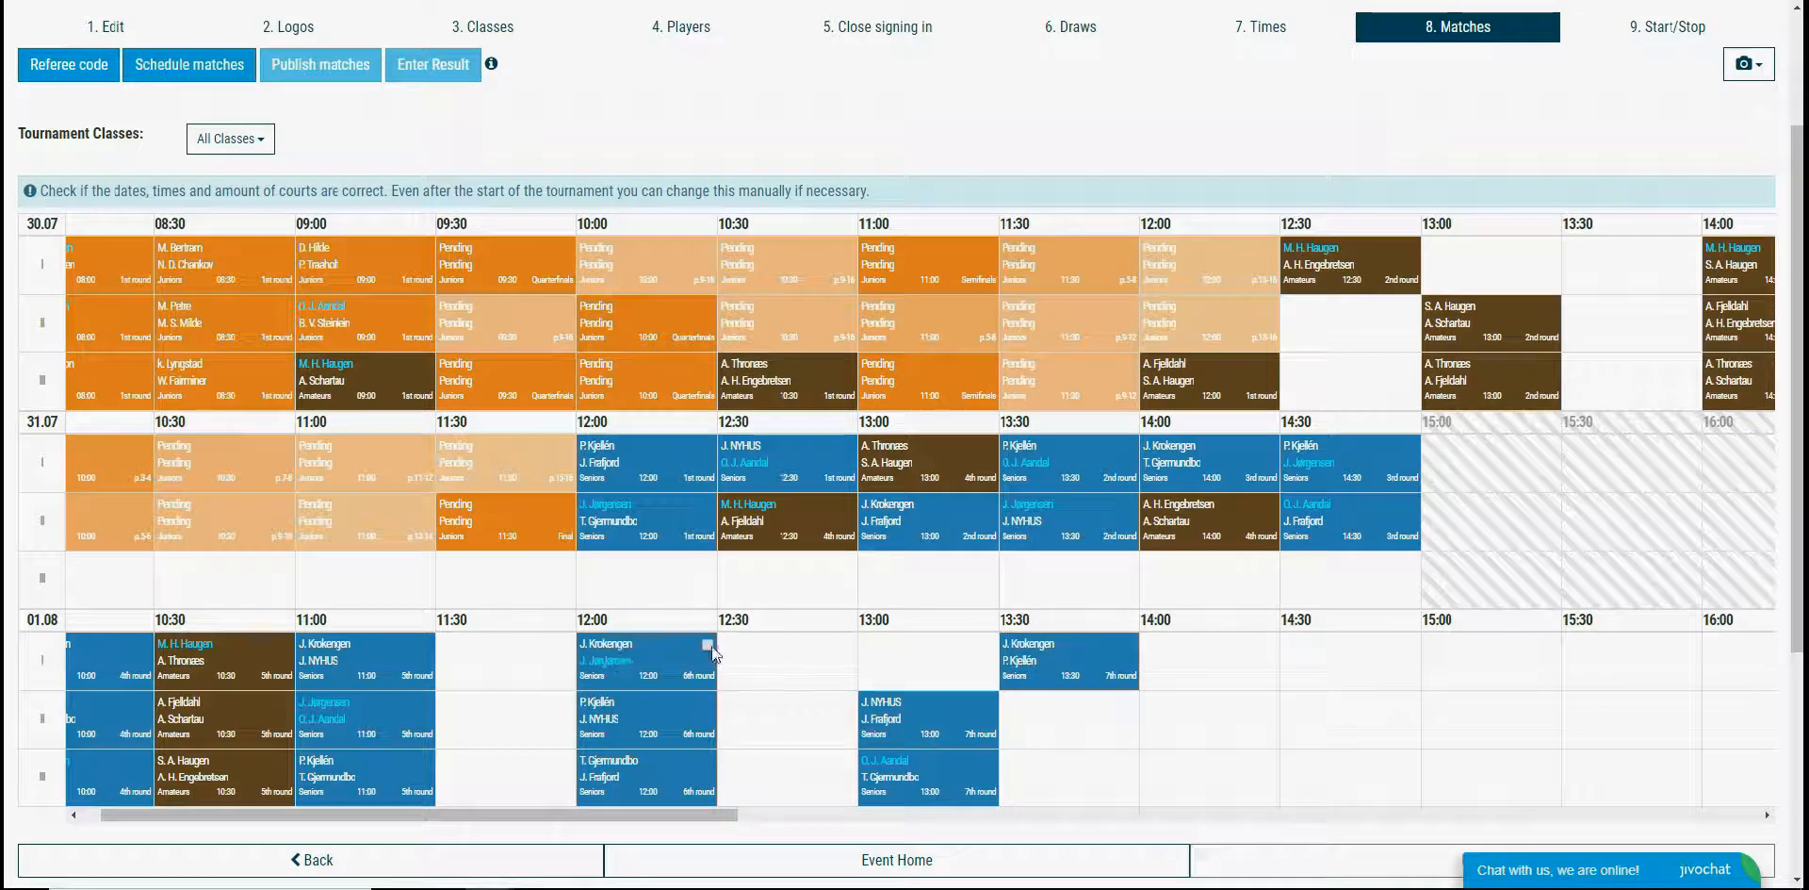
Select the two 12:00 Seniors matches on courts I and II on 1 August and move them together to 12:30.
{"action": "left_click", "coordinate": [708, 644]}
{"action": "left_click", "coordinate": [707, 703]}
{"action": "left_click_drag", "start_coordinate": [685, 674], "coordinate": [767, 679]}
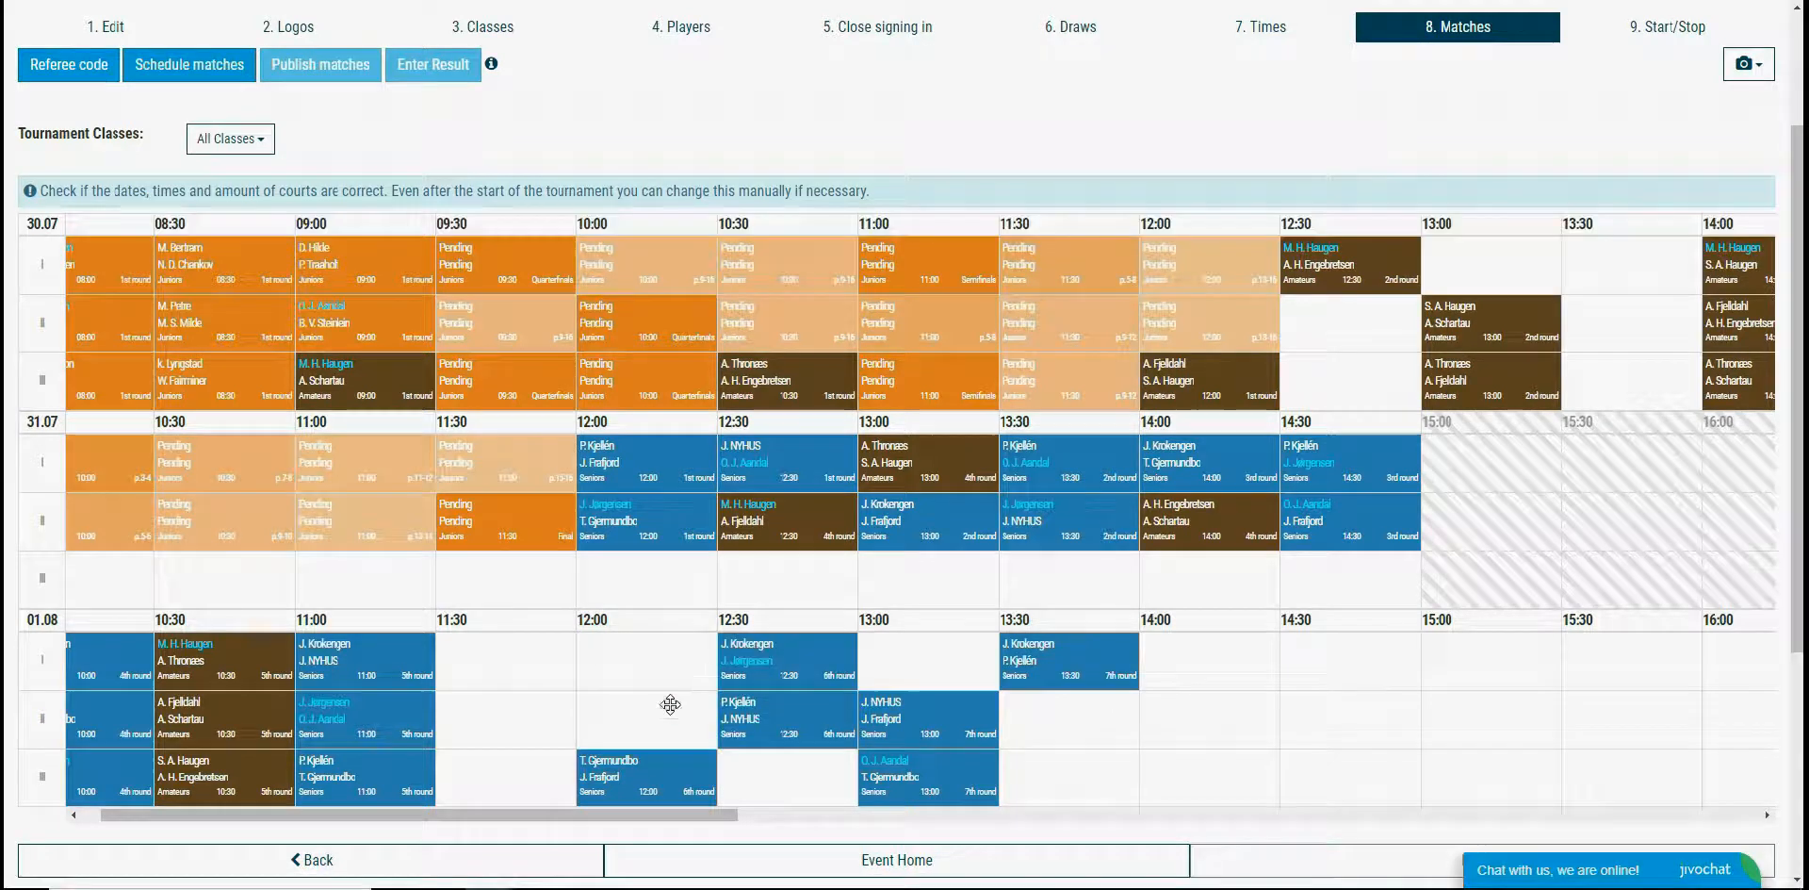
On 1 August, move the 12:00 court III match to court II at 12:30, and the 12:30 court I match to court III at 13:00.
{"action": "left_click_drag", "start_coordinate": [646, 785], "coordinate": [758, 724]}
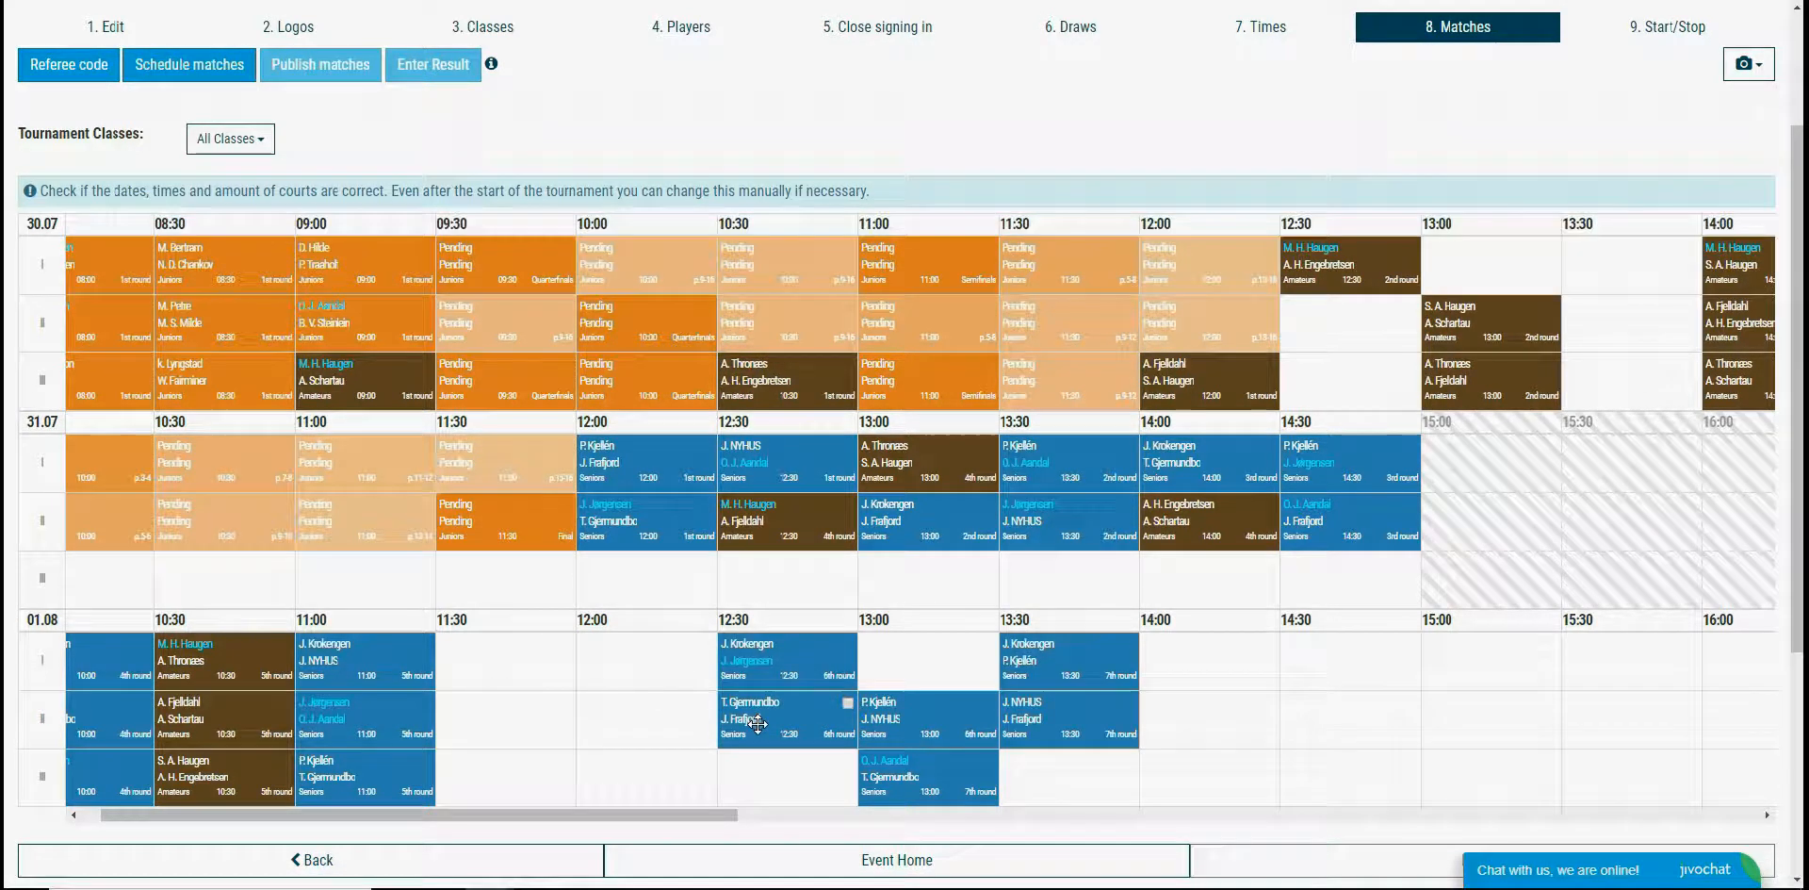
{"action": "left_click_drag", "start_coordinate": [751, 660], "coordinate": [891, 781]}
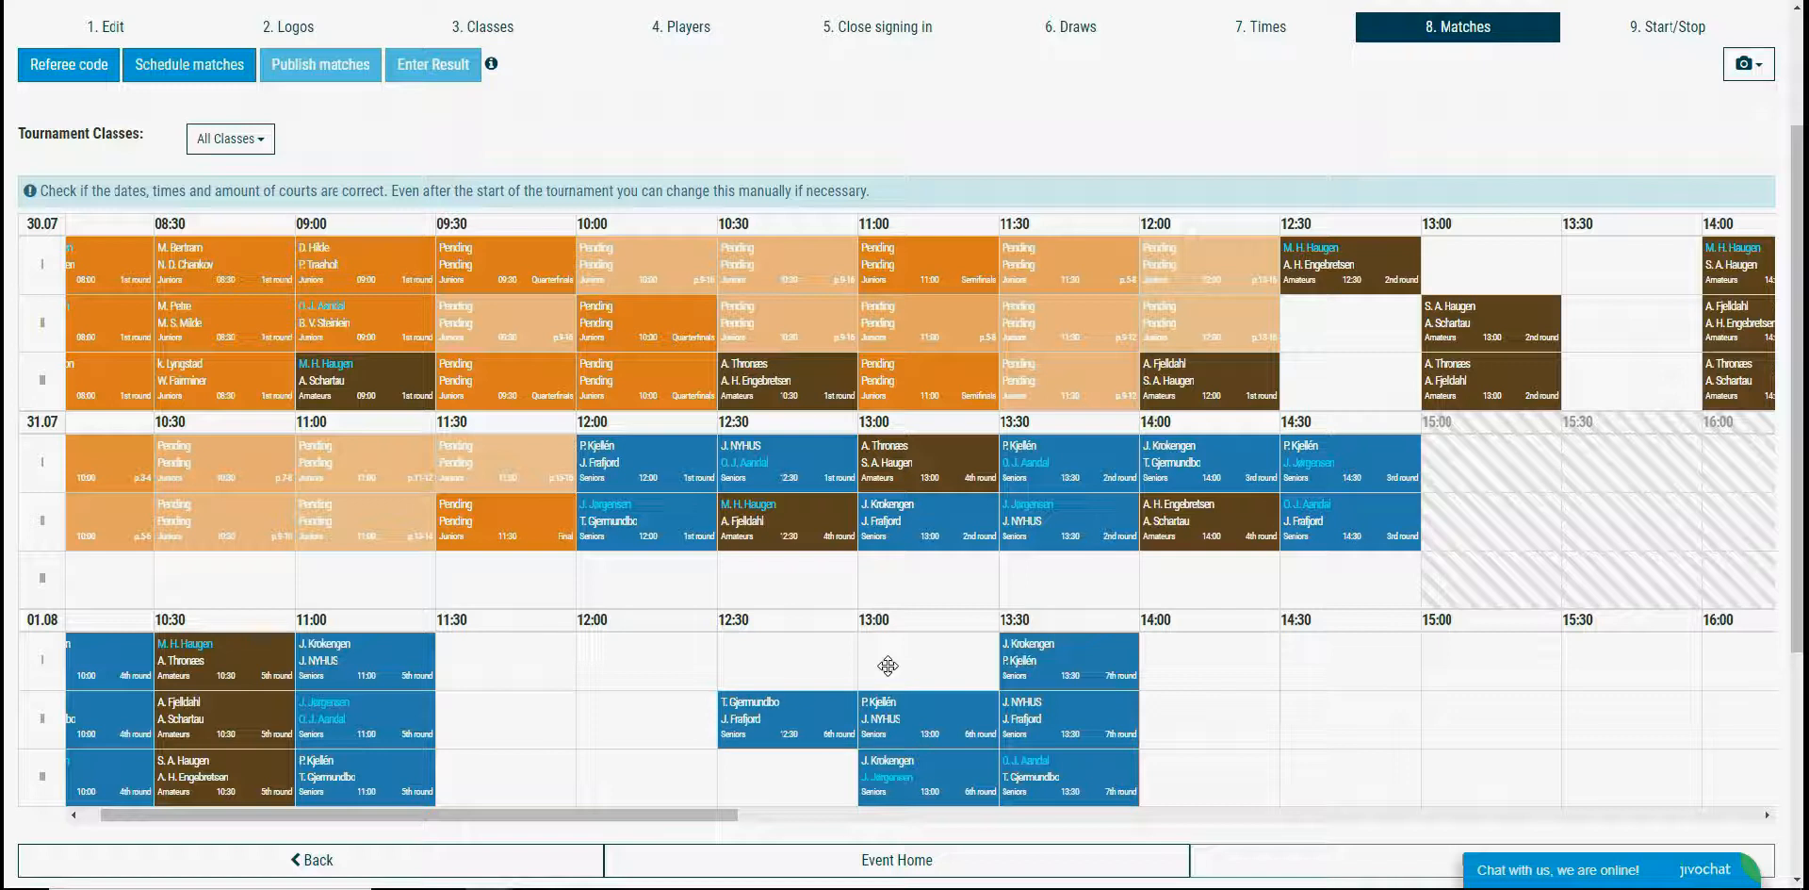
Publish the tournament draws from the Draws stage and confirm the publication.
{"action": "scroll", "coordinate": [888, 665], "scroll_direction": "up", "scroll_amount": 1}
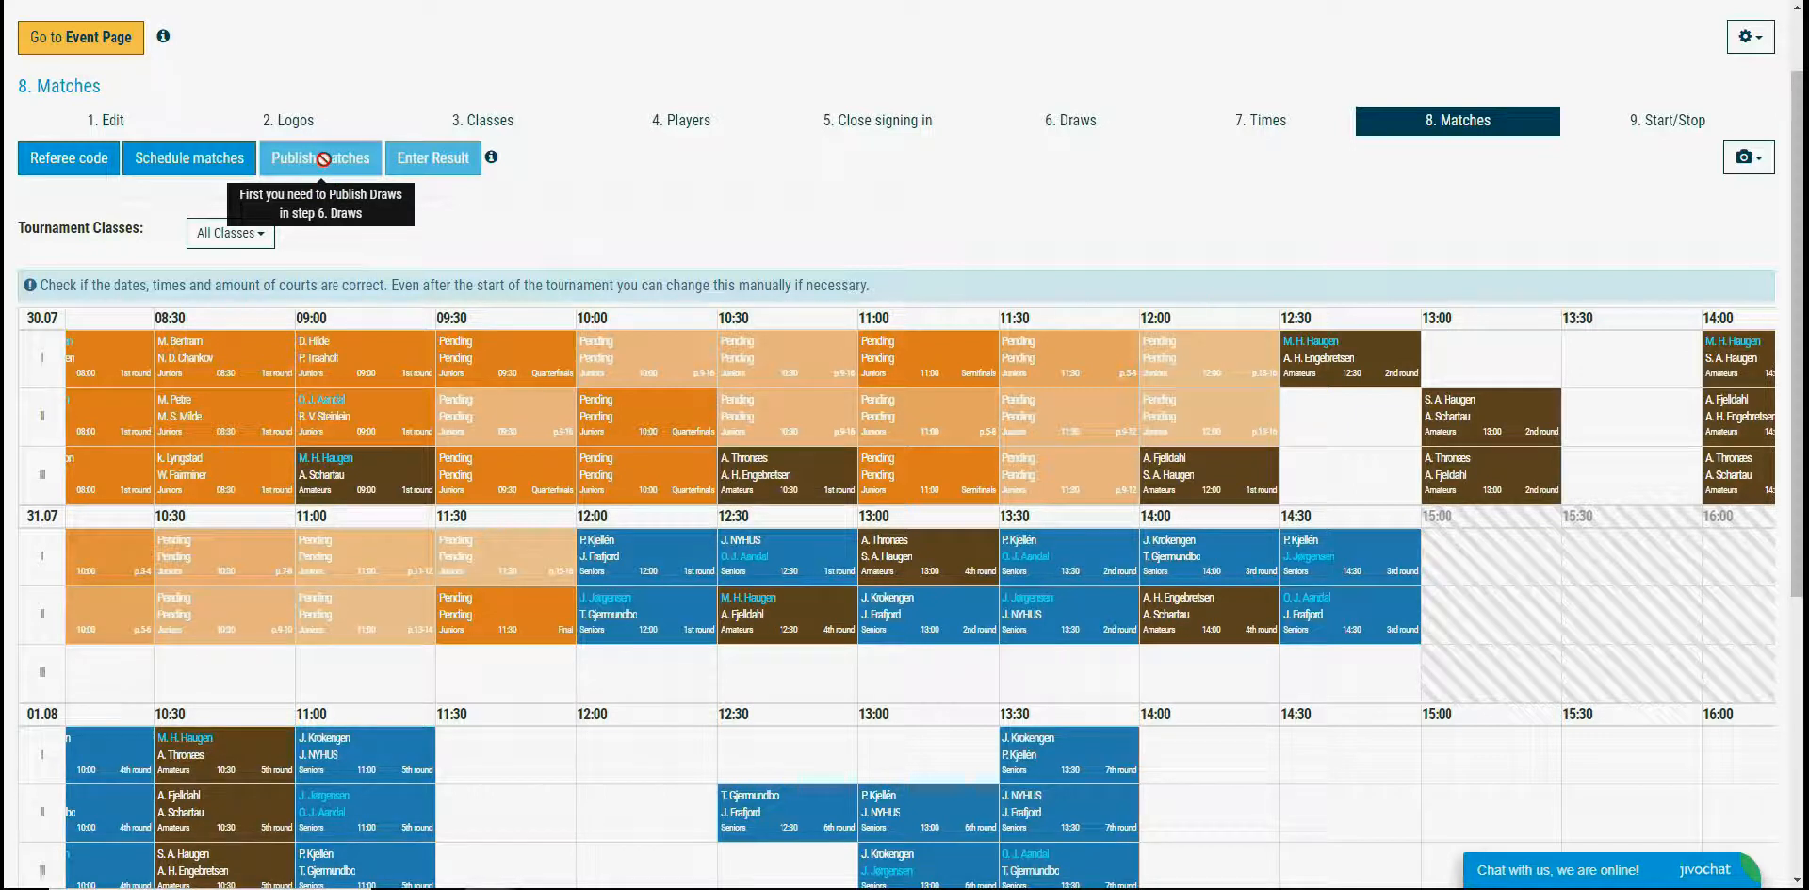
{"action": "left_click", "coordinate": [1076, 119]}
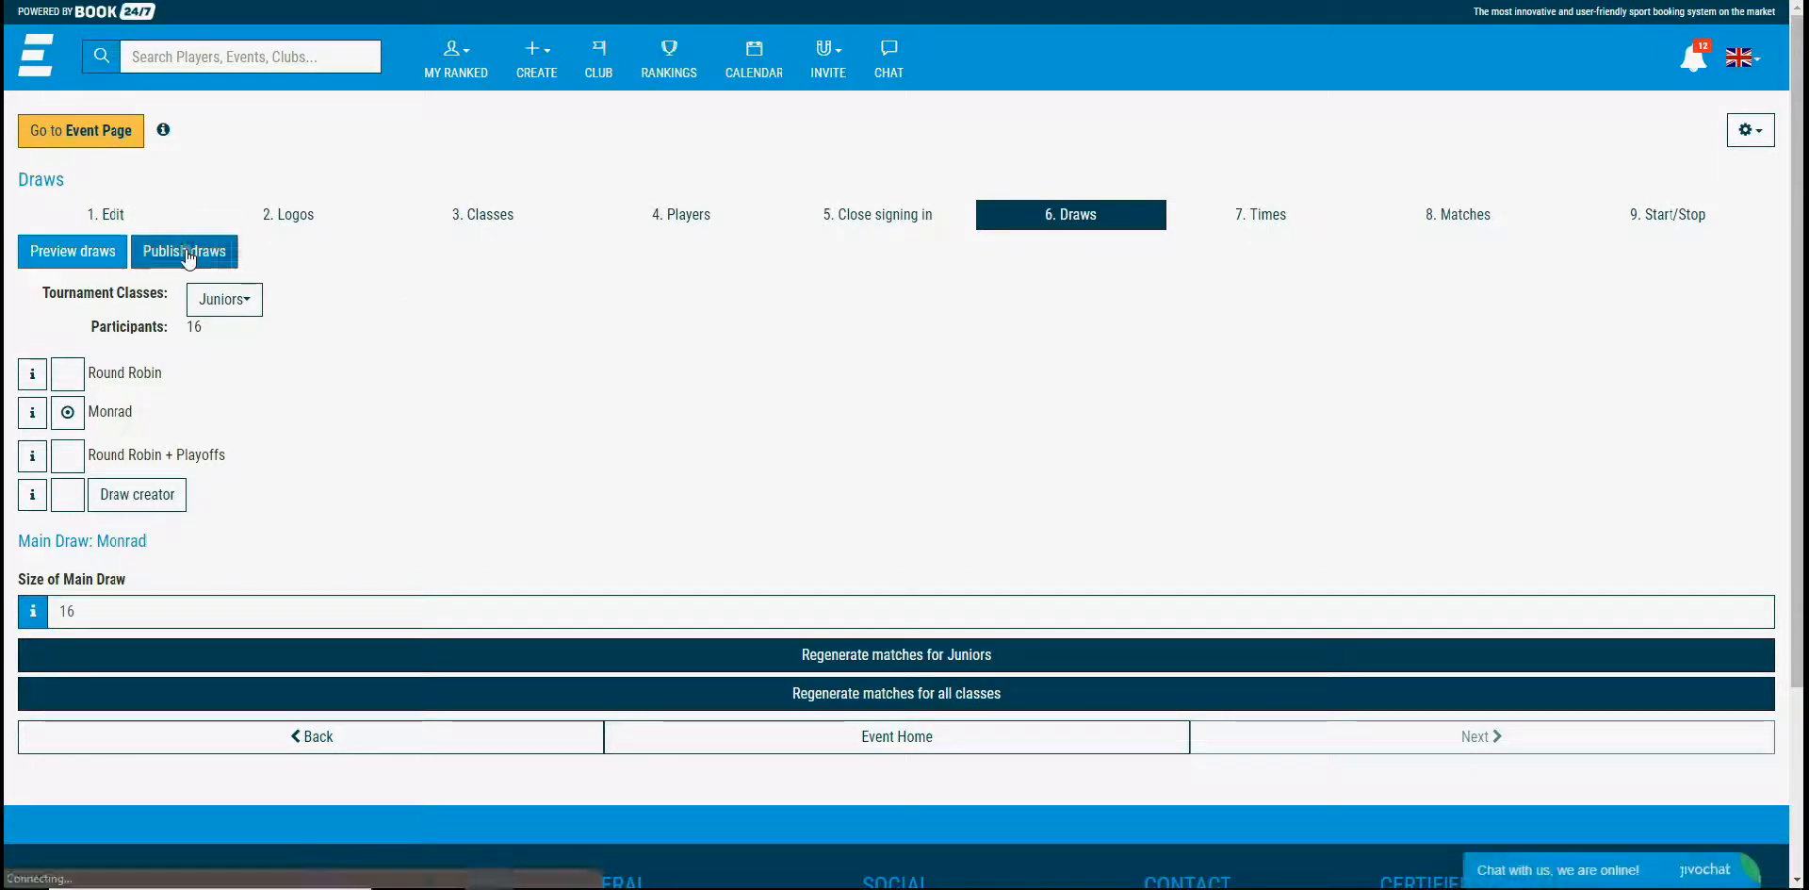
{"action": "left_click", "coordinate": [187, 253]}
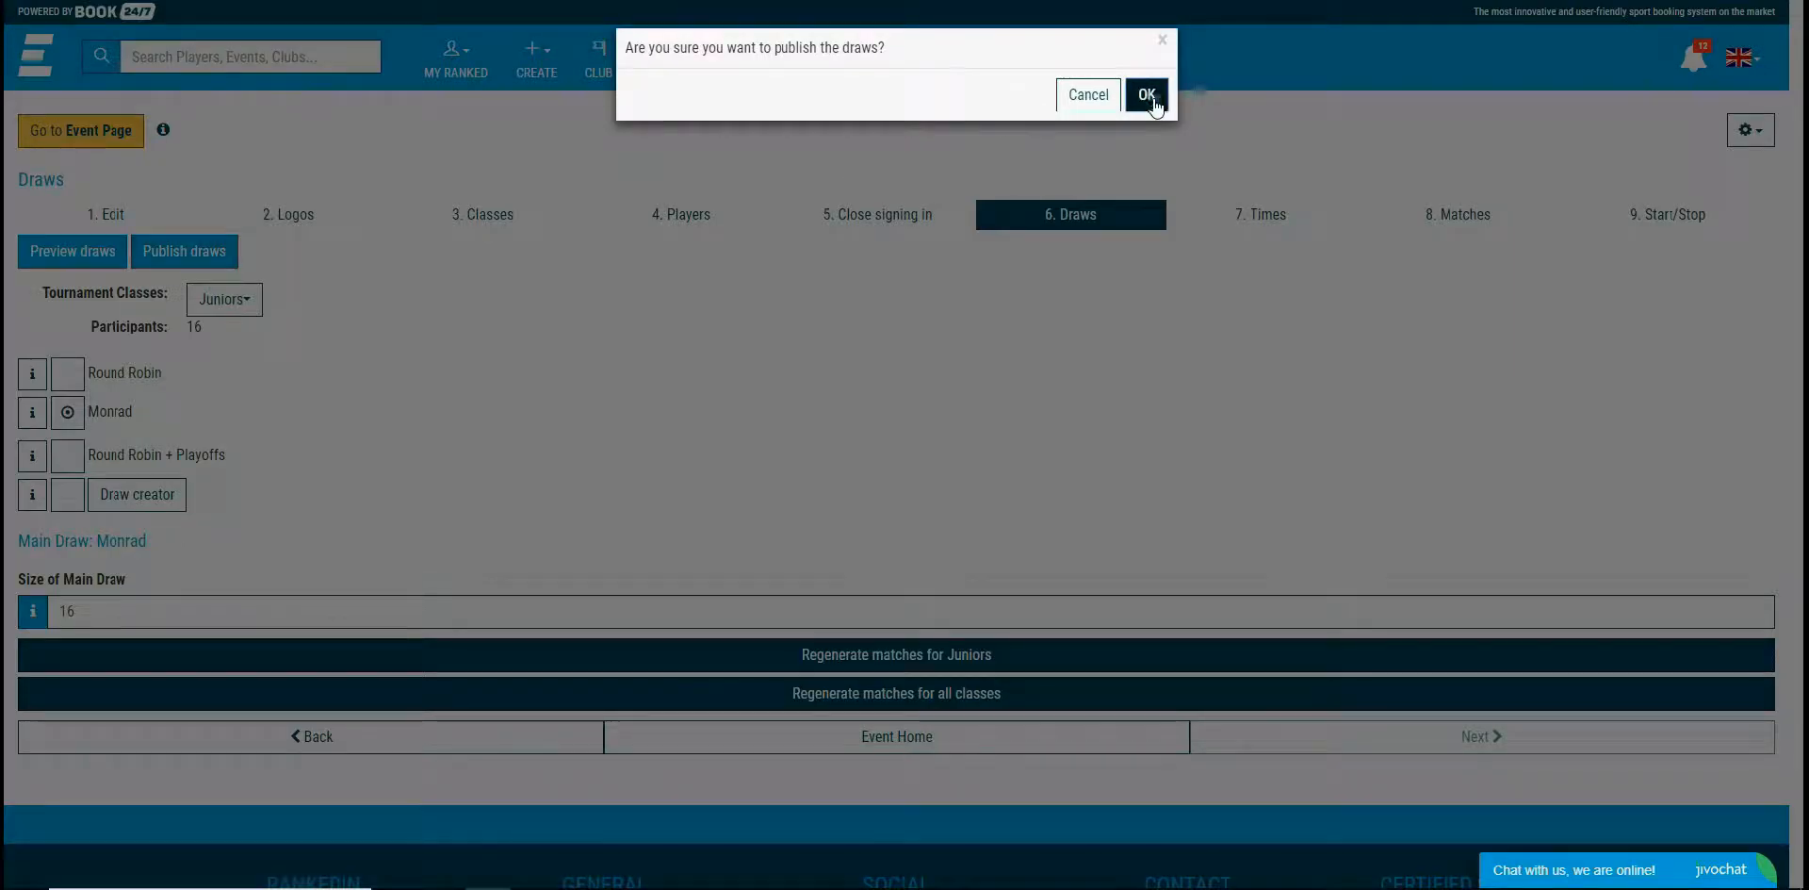
{"action": "left_click", "coordinate": [1147, 91]}
{"action": "left_click", "coordinate": [1155, 98]}
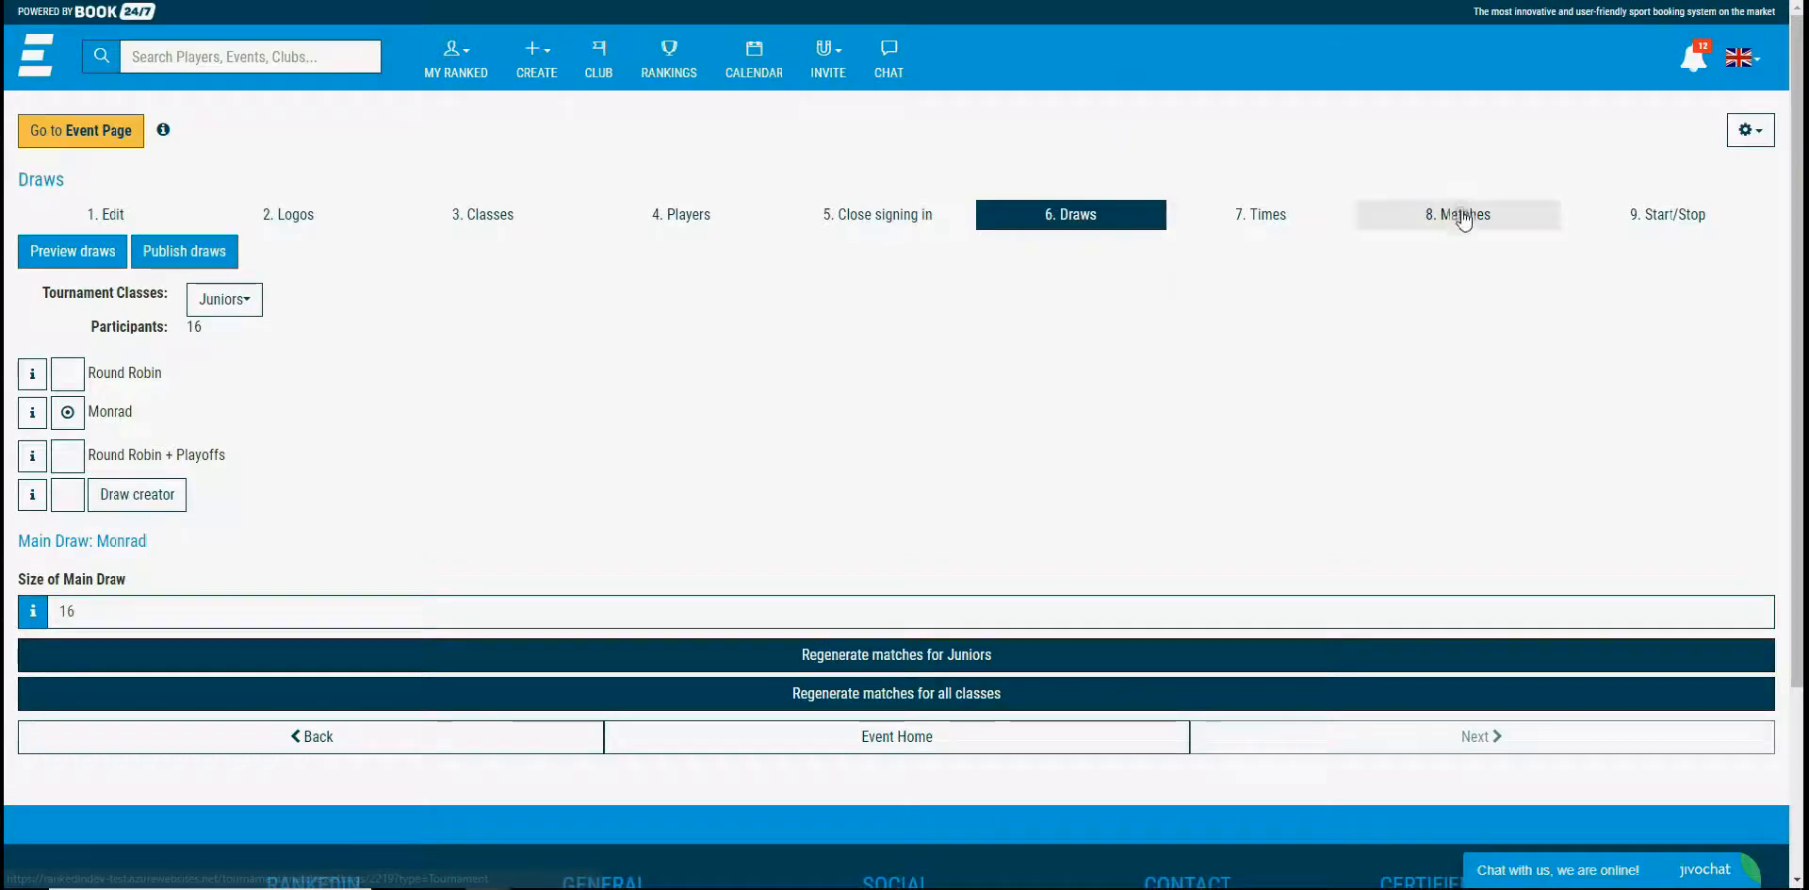
Return to the Matches stage, publish the scheduled matches, and confirm.
{"action": "left_click", "coordinate": [1463, 218]}
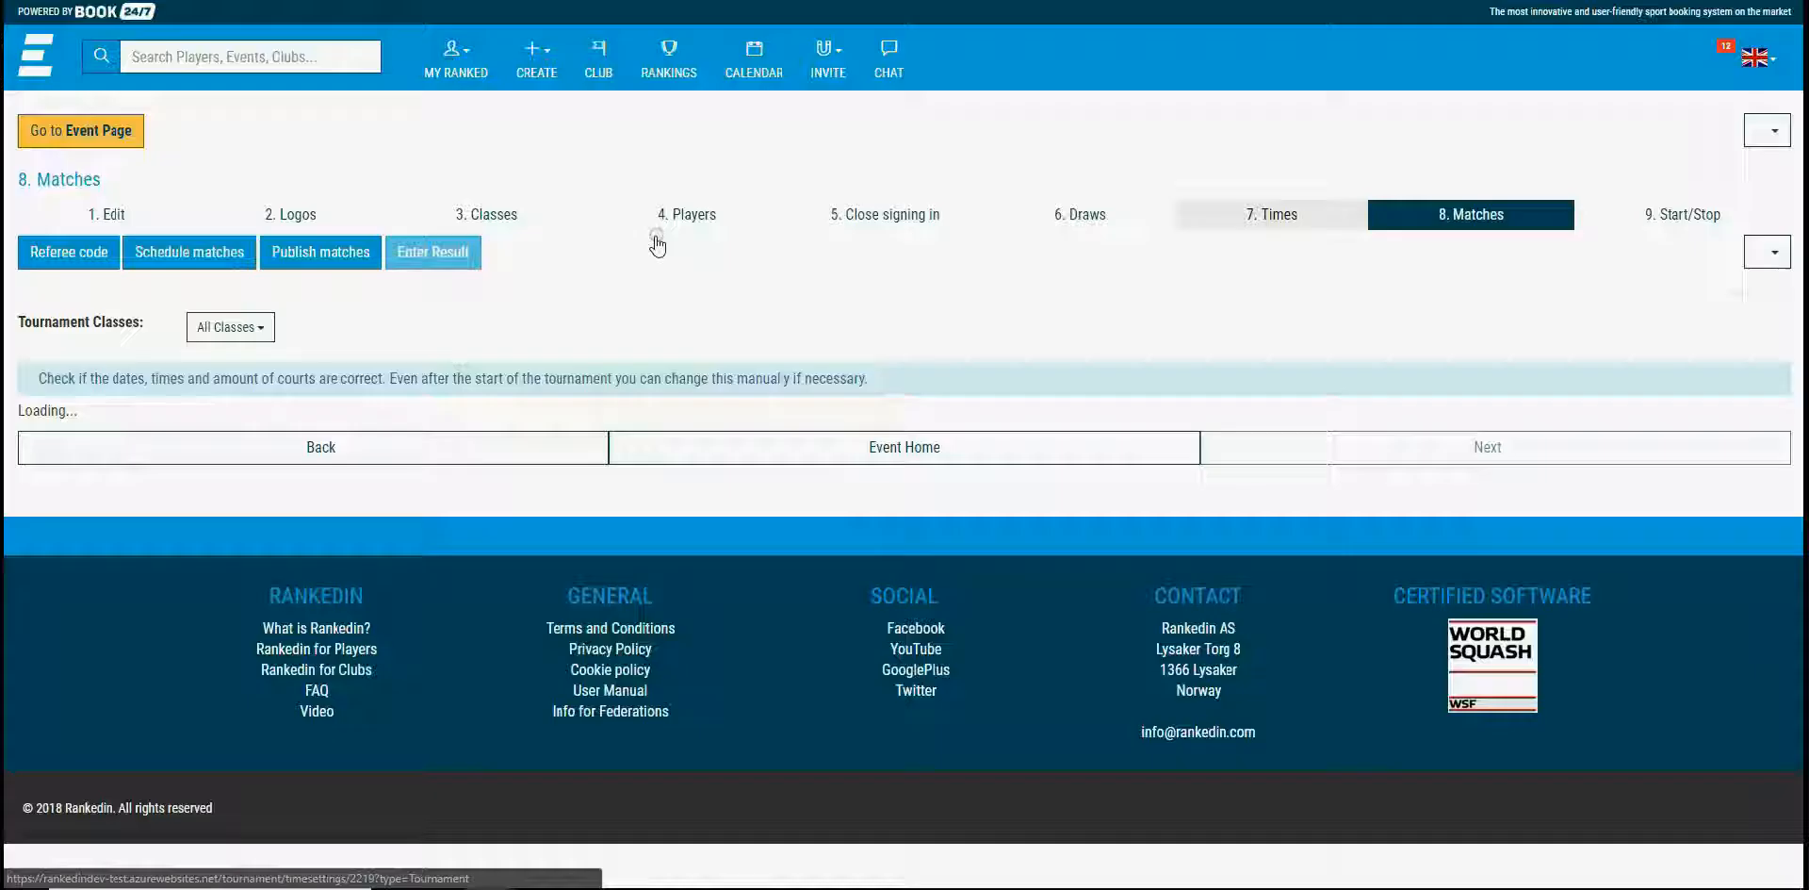
{"action": "left_click", "coordinate": [314, 262]}
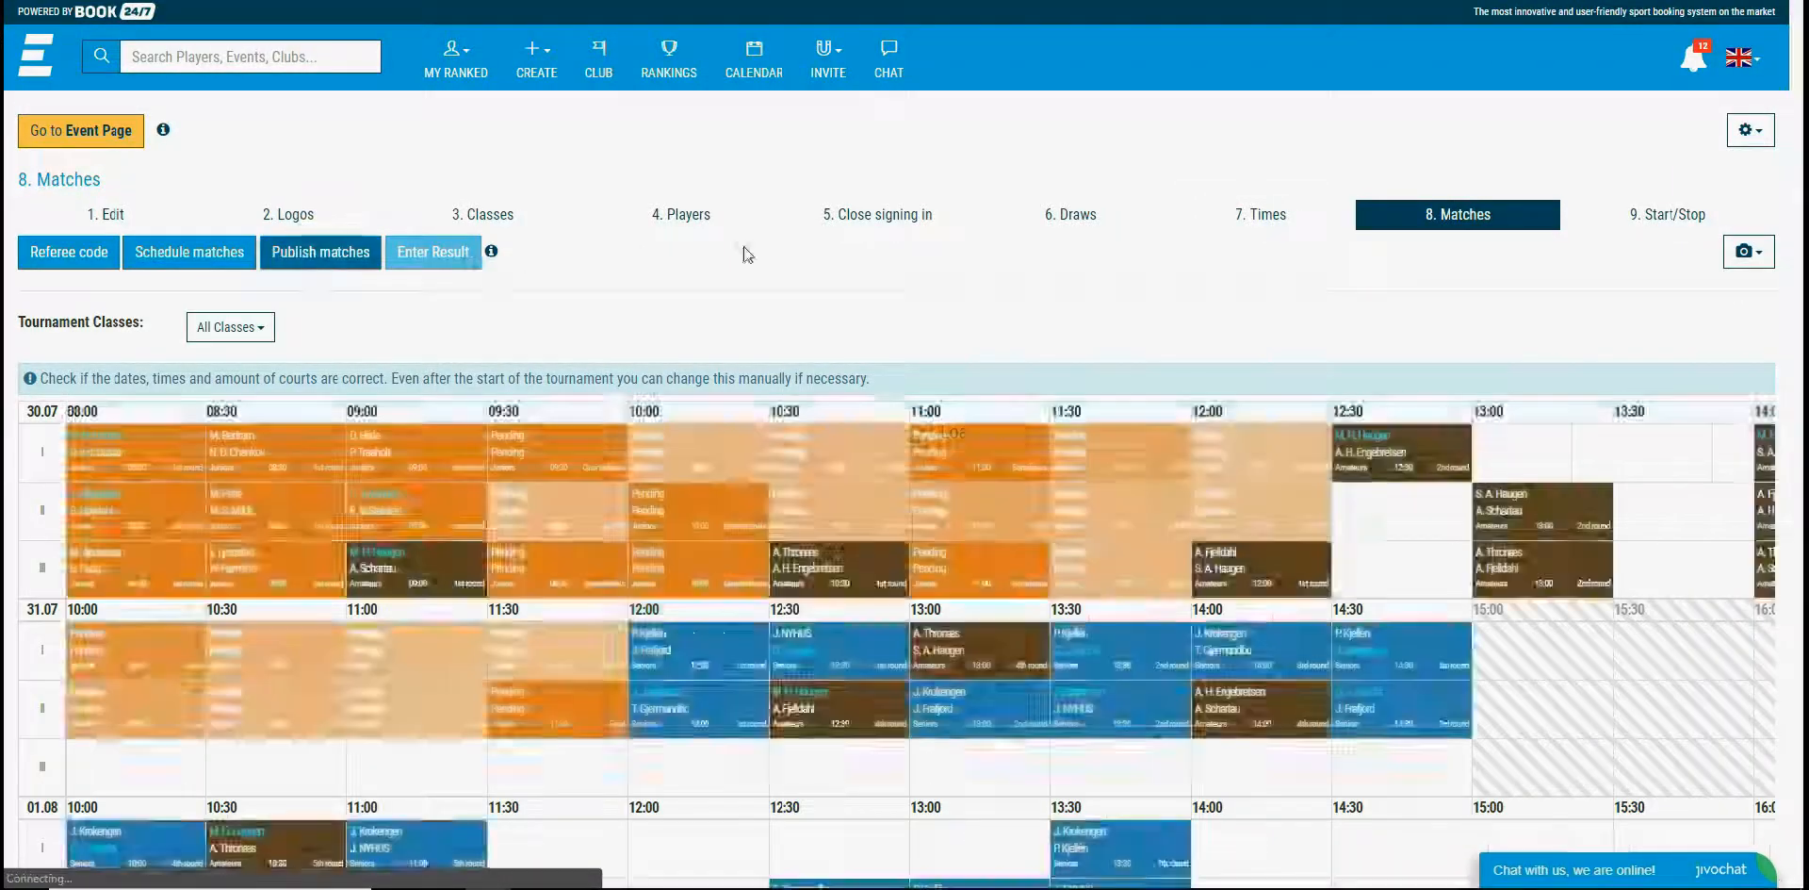
{"action": "left_click", "coordinate": [1147, 90]}
{"action": "left_click", "coordinate": [1140, 95]}
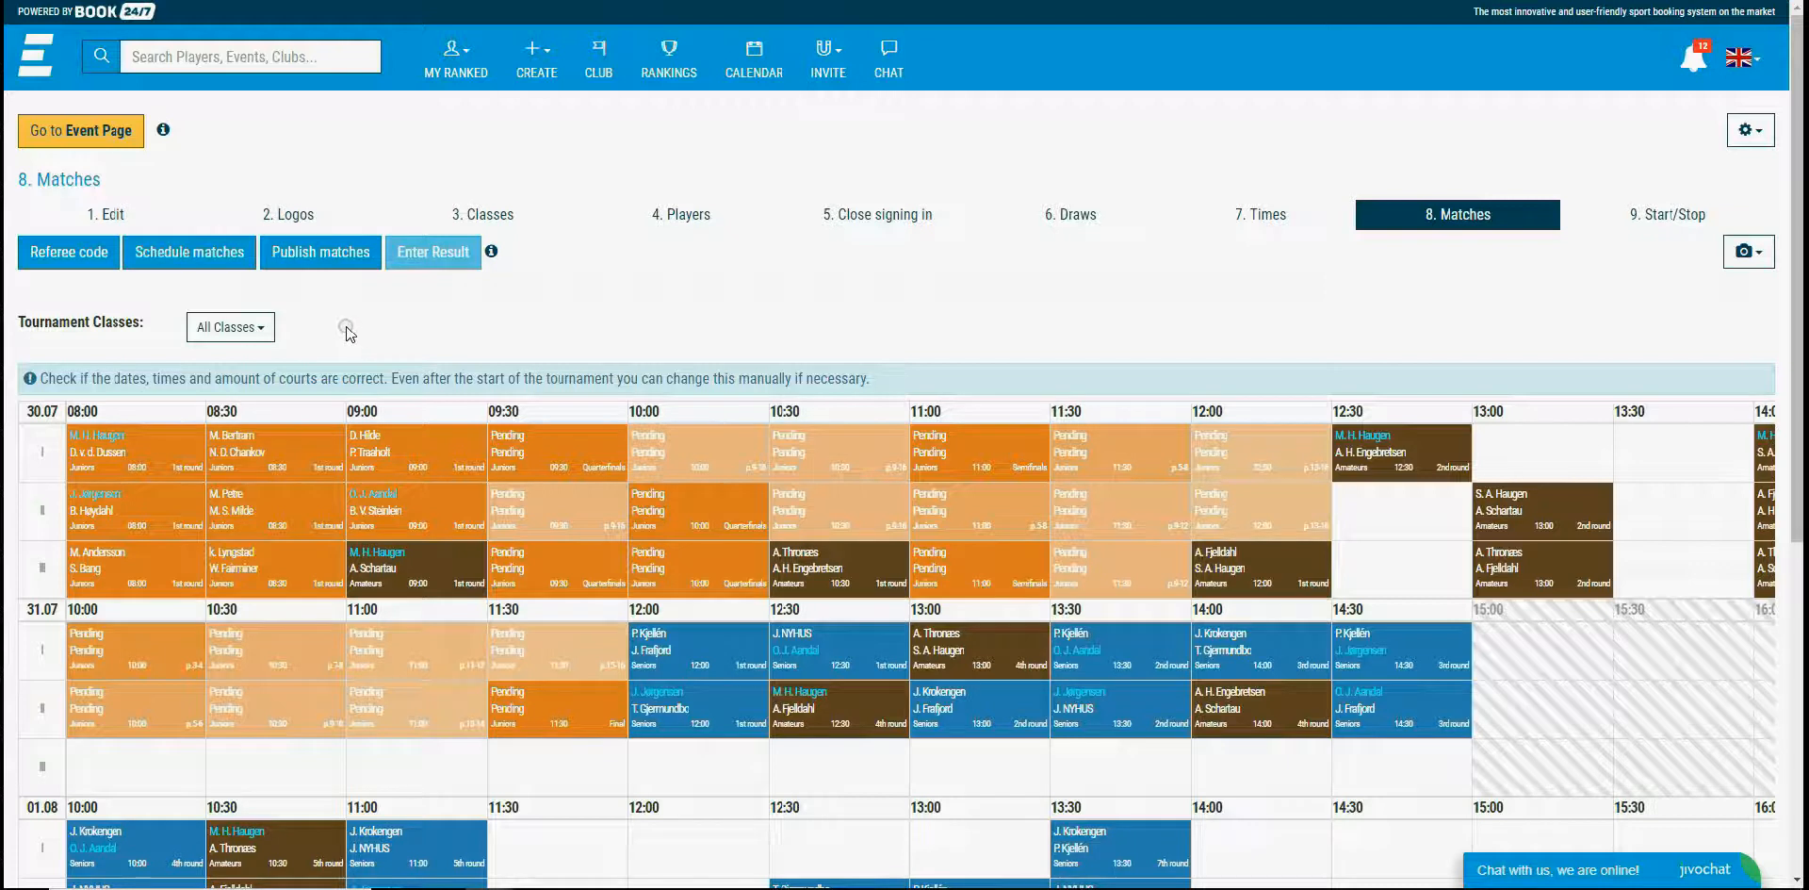
Look through the list of referee codes for the scheduled matches and close it.
{"action": "left_click", "coordinate": [63, 255]}
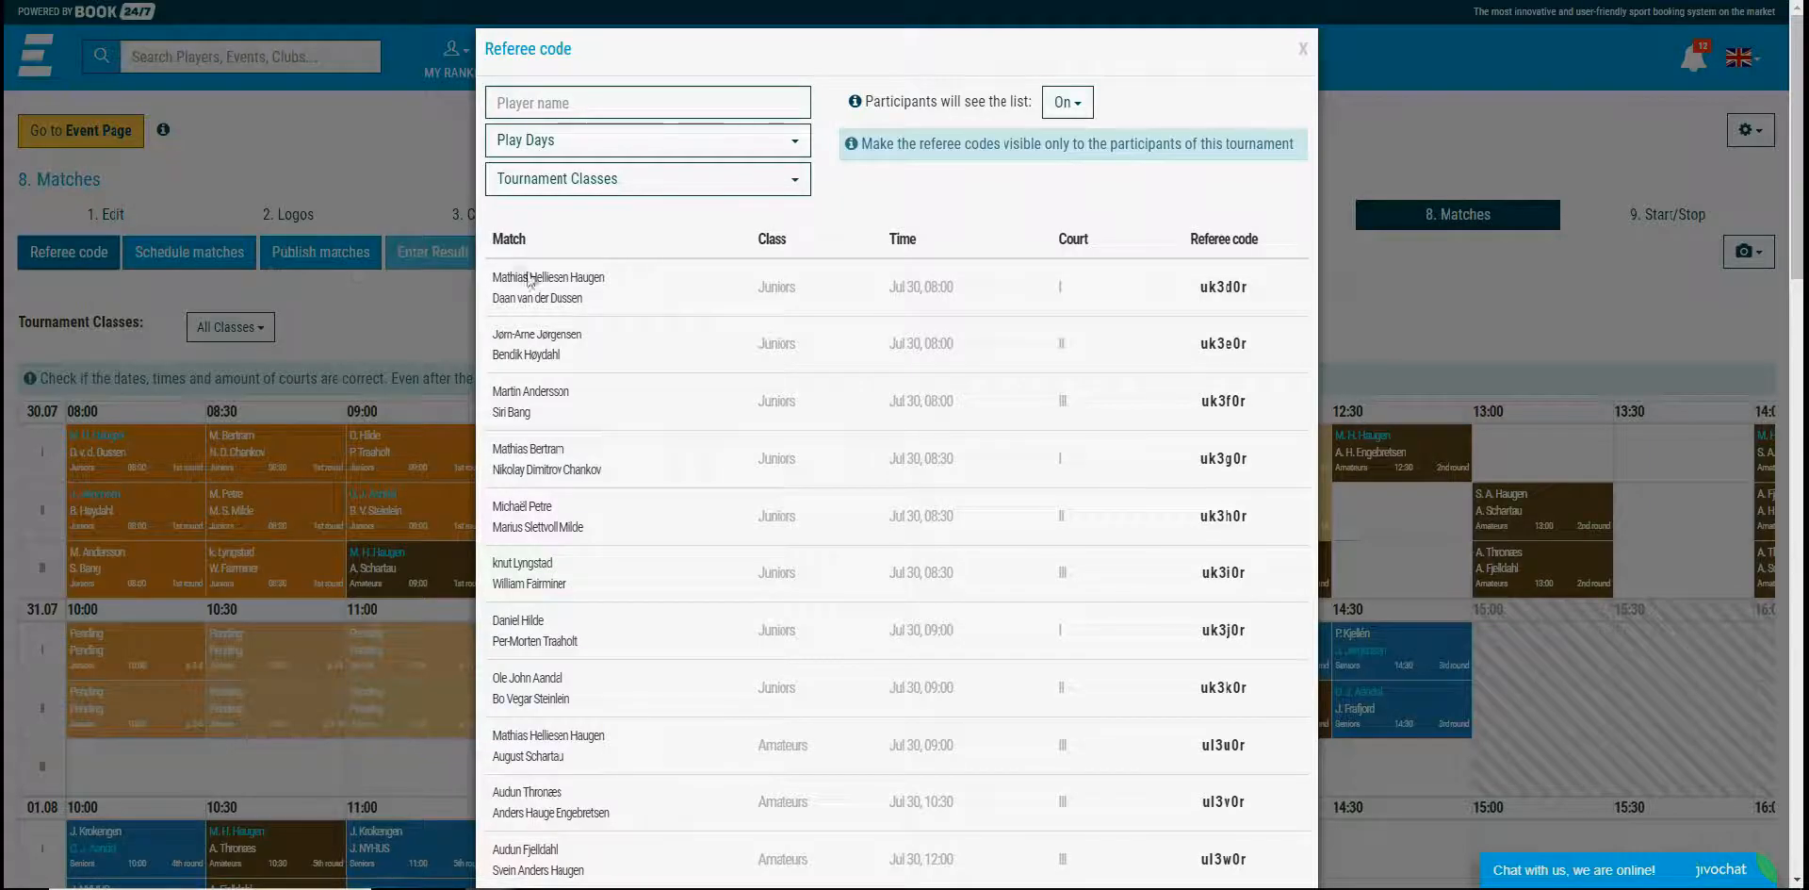
{"action": "scroll", "coordinate": [938, 353], "scroll_direction": "down", "scroll_amount": 4}
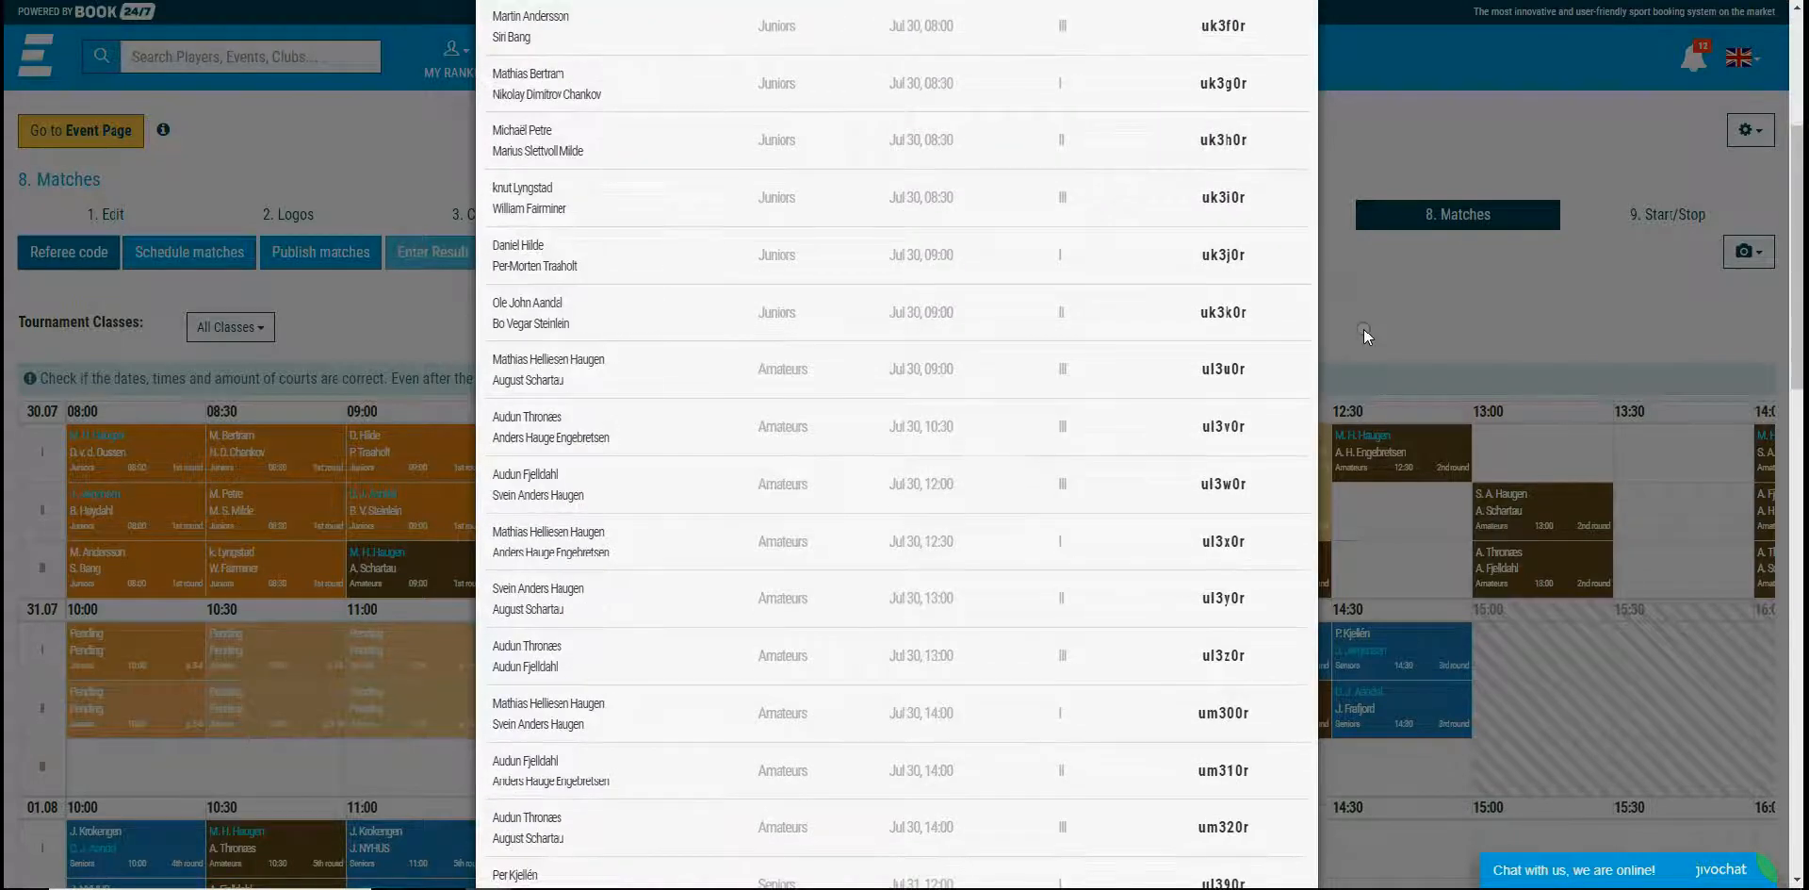
{"action": "left_click", "coordinate": [1367, 335]}
Go to the Start/Stop stage, start the tournament, and confirm.
{"action": "left_click", "coordinate": [1660, 222]}
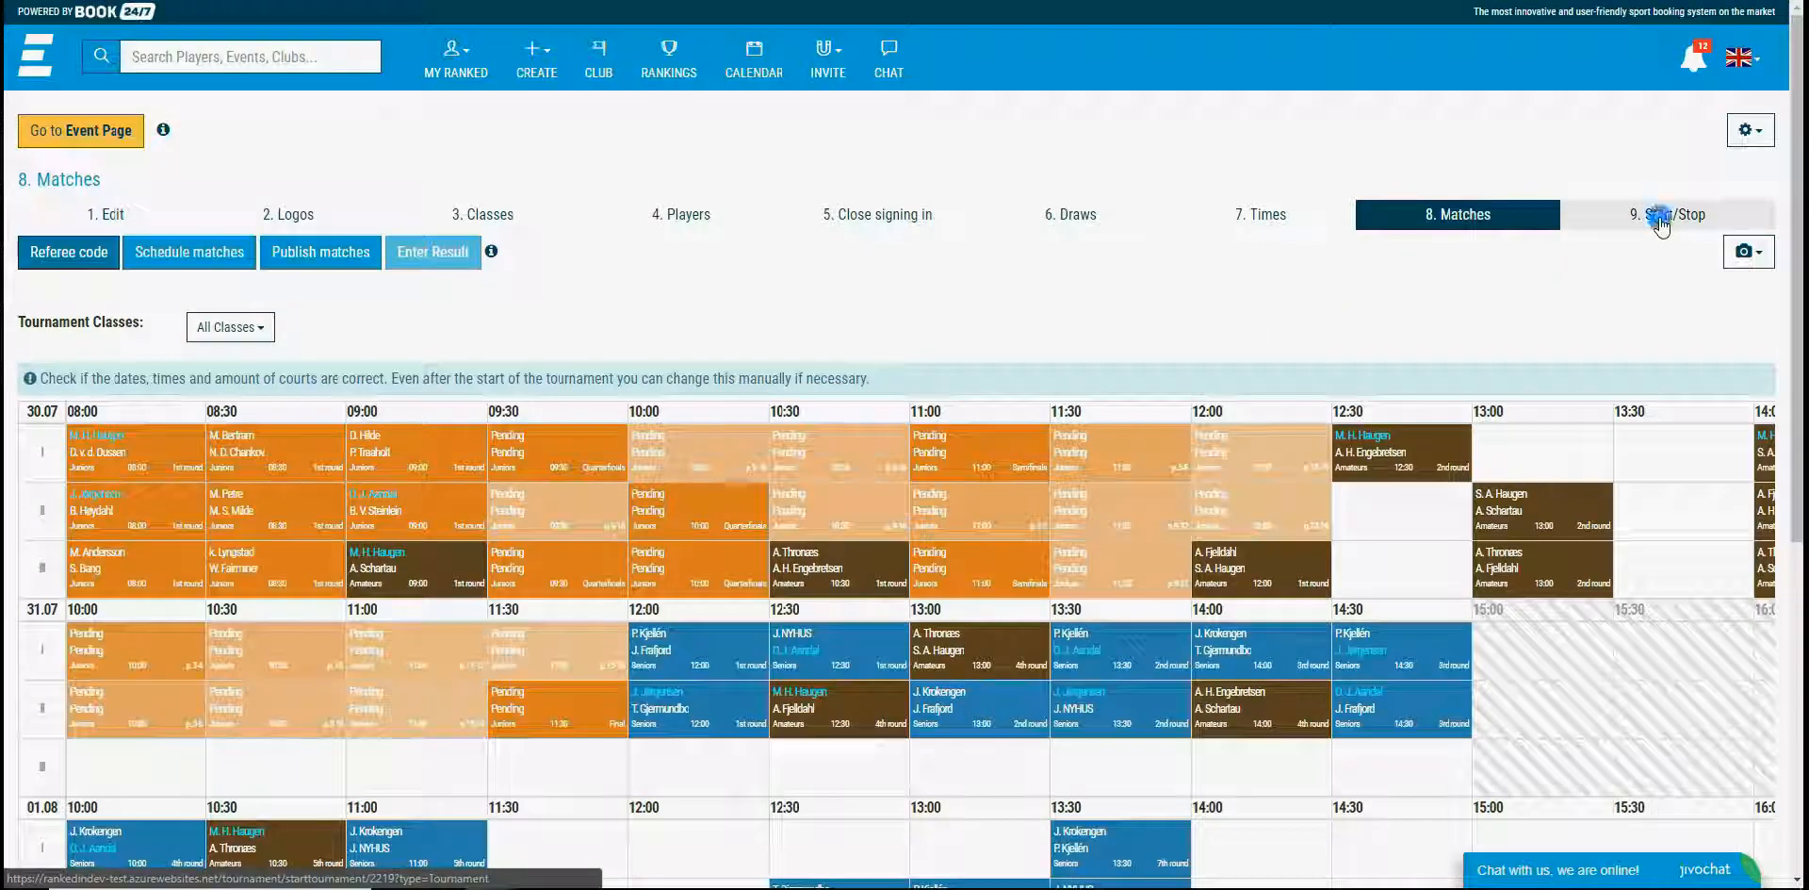
{"action": "left_click", "coordinate": [930, 256]}
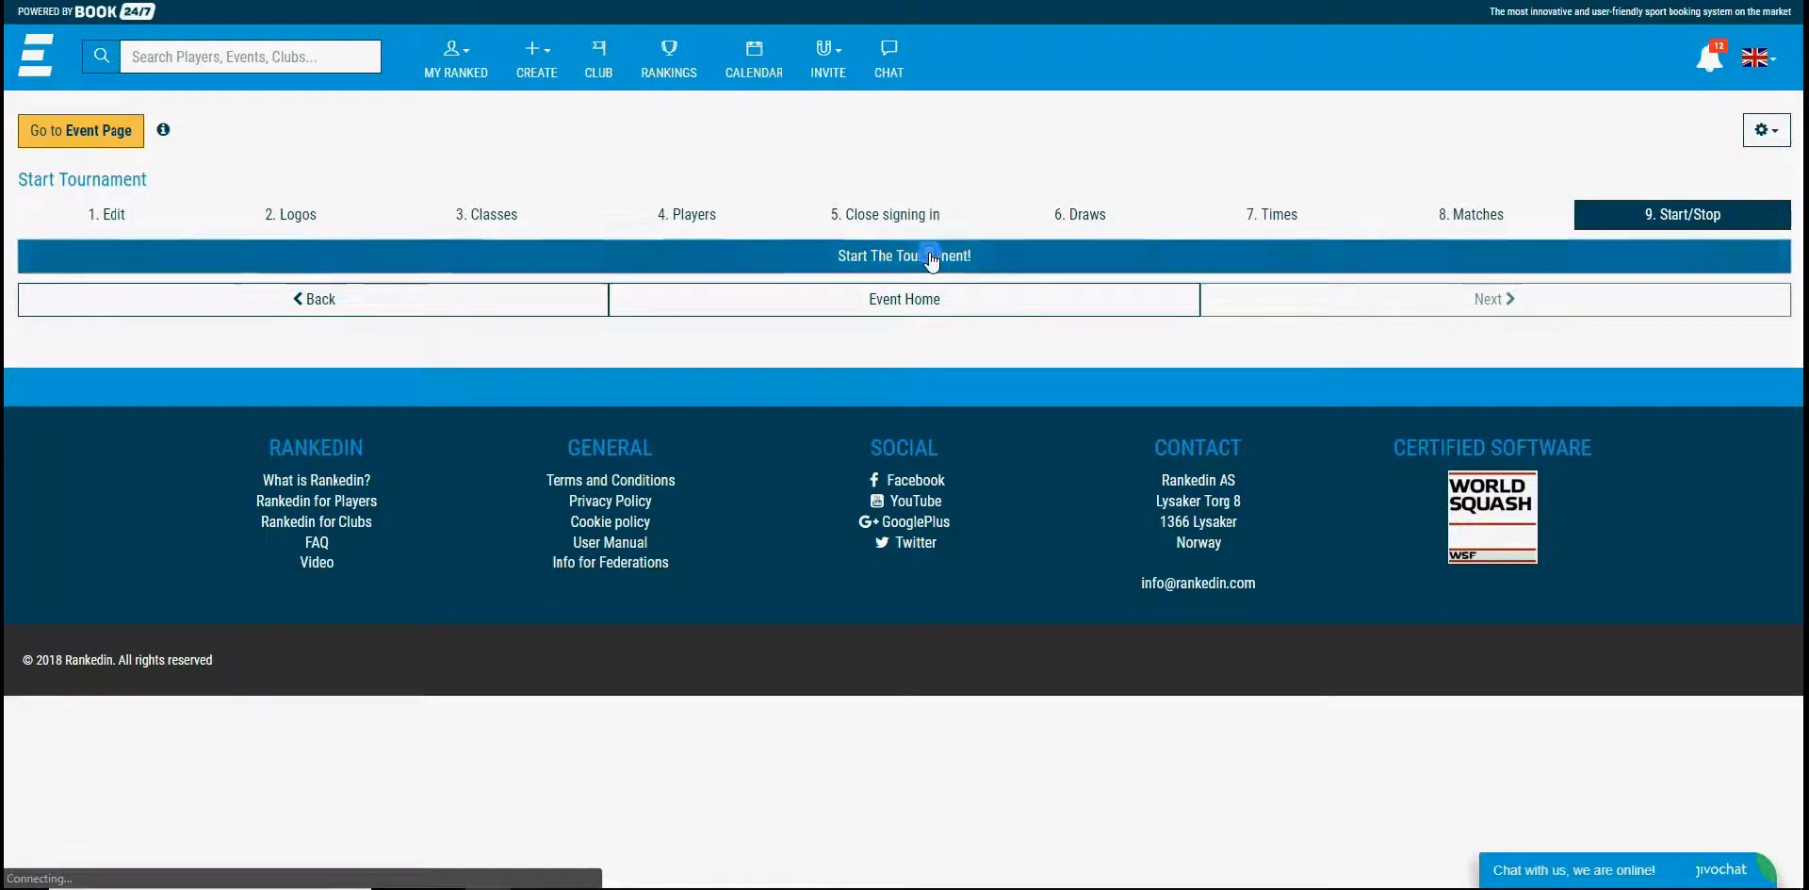
{"action": "left_click", "coordinate": [1086, 163]}
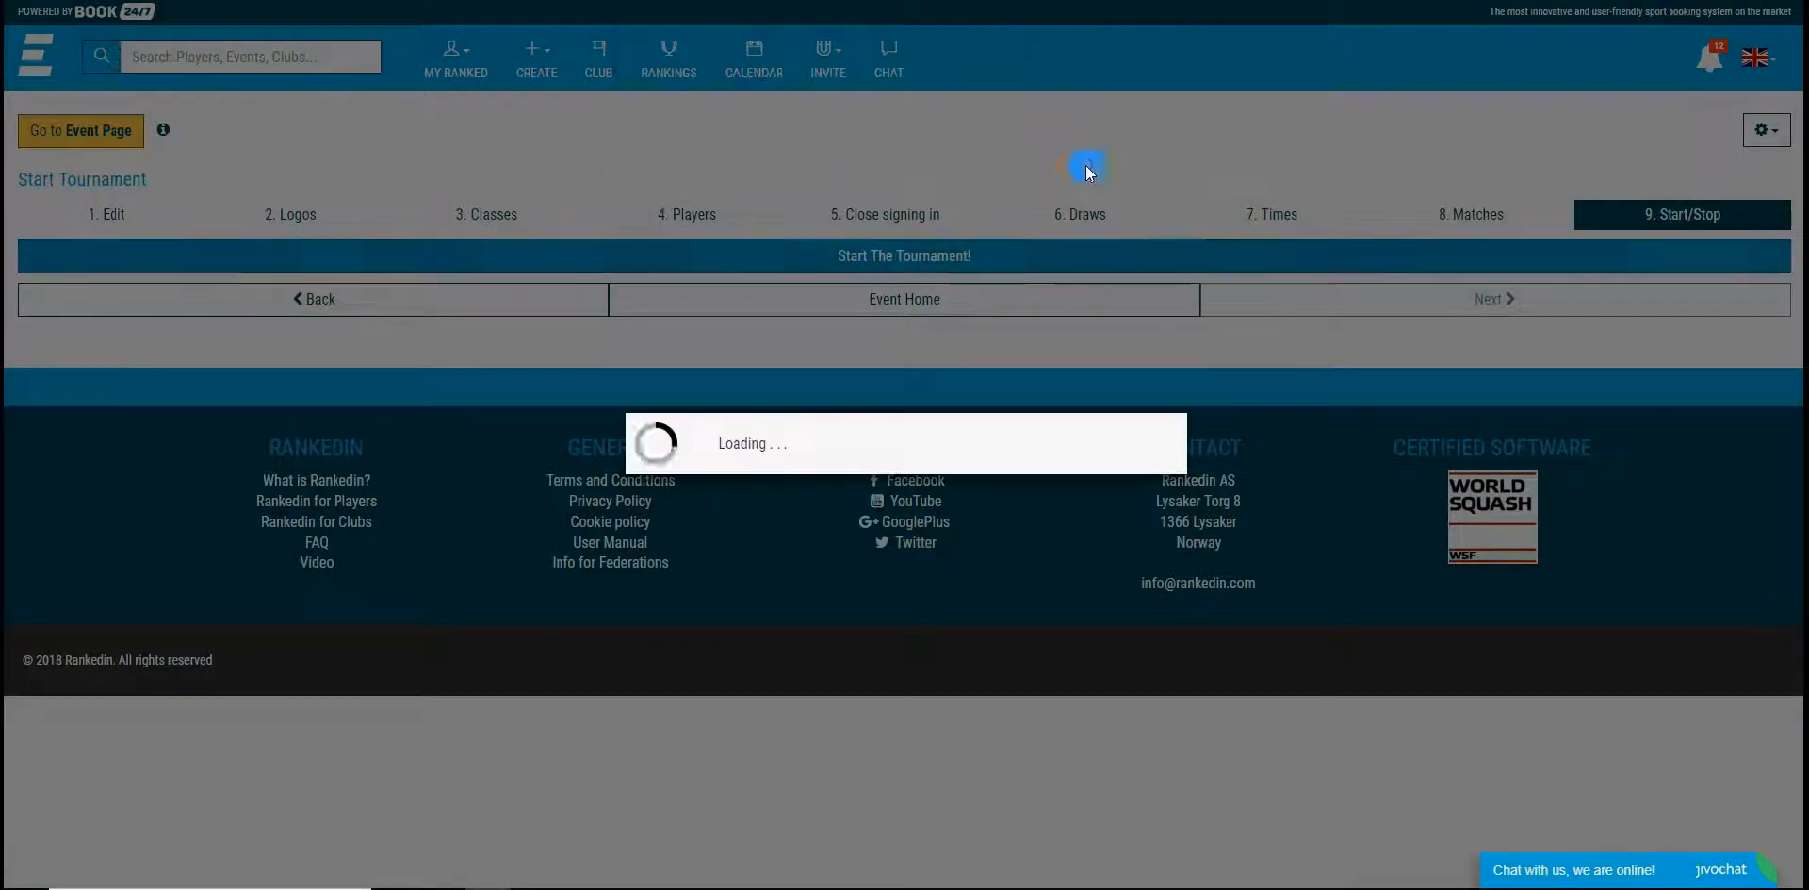